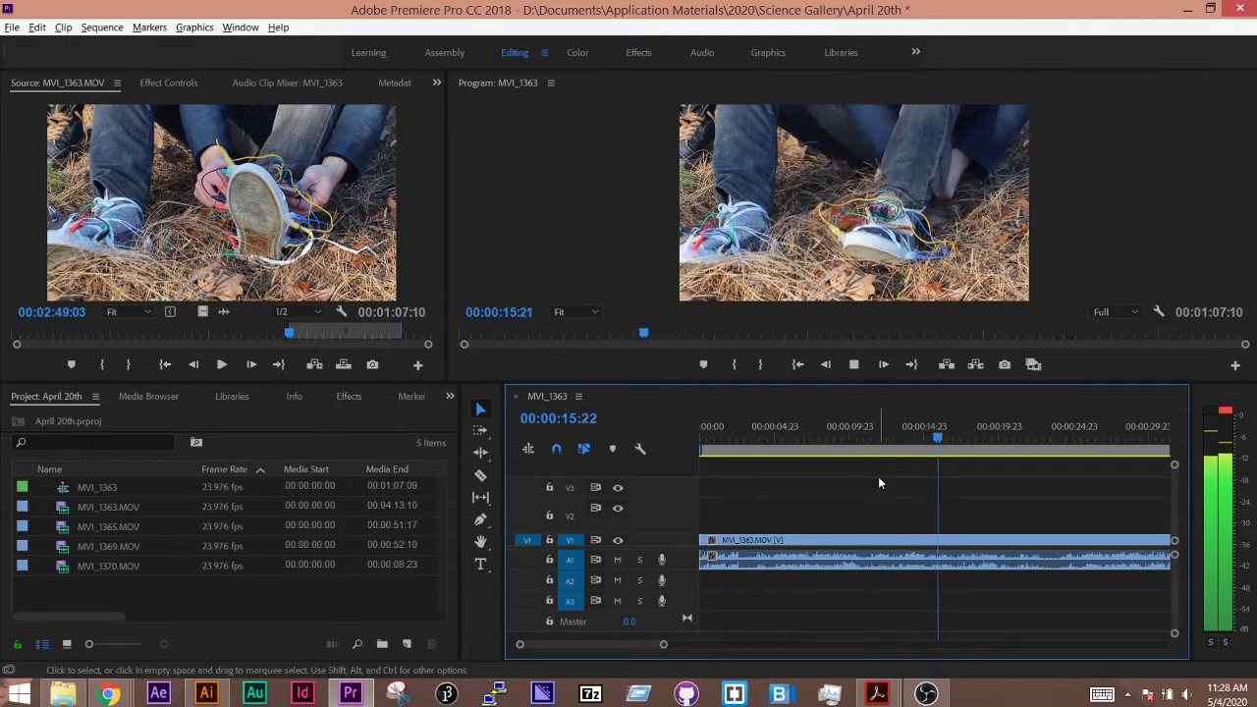
# - Stop playback, review the caption sentences in the "Memorandum for walking" Google Doc, and return to Premiere Pro
pyautogui.press('space')
pyautogui.hotkey('alt', 'Tab')
pyautogui.press('Tab')
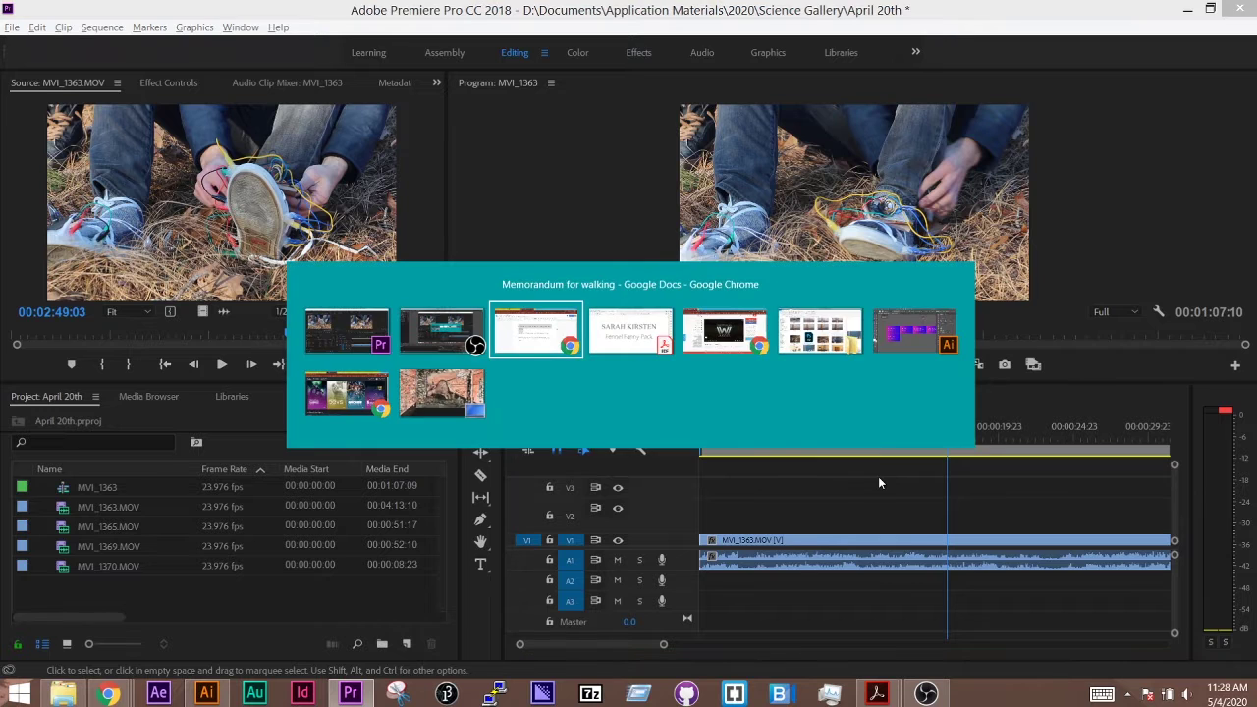
pyautogui.click(426, 314)
pyautogui.moveTo(422, 482); pyautogui.dragTo(337, 260)
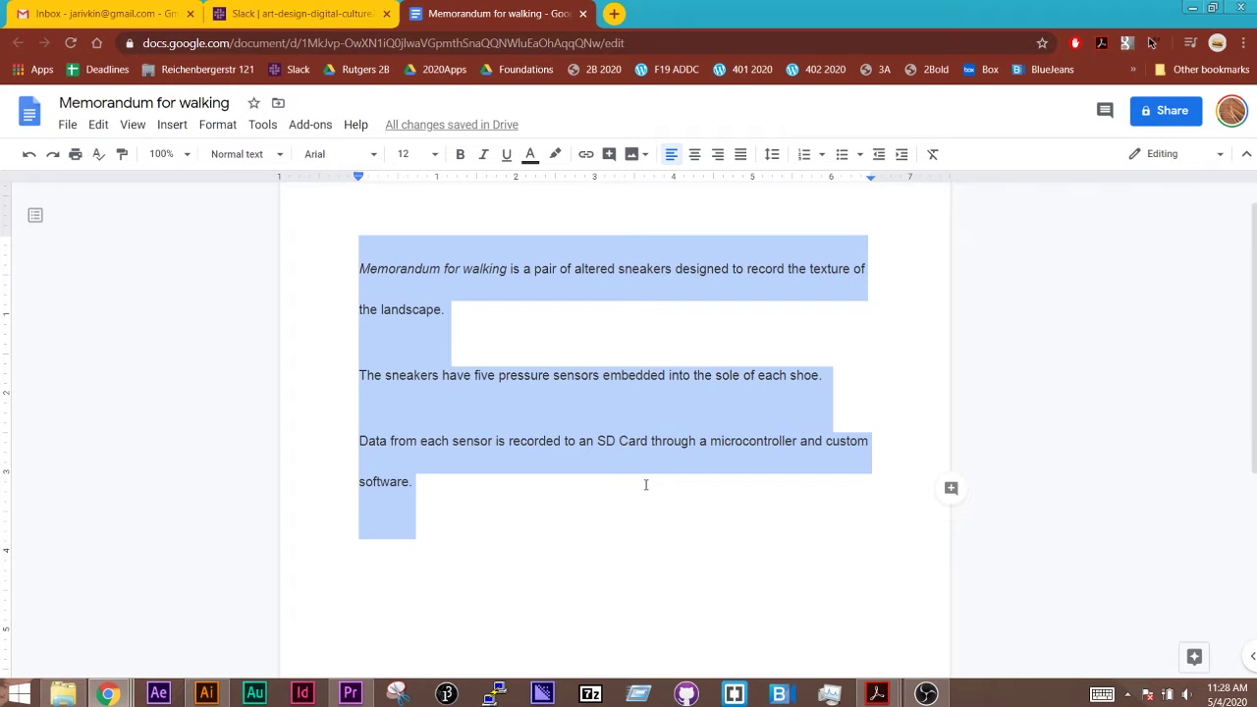
pyautogui.click(616, 432)
pyautogui.hotkey('alt', 'Tab')
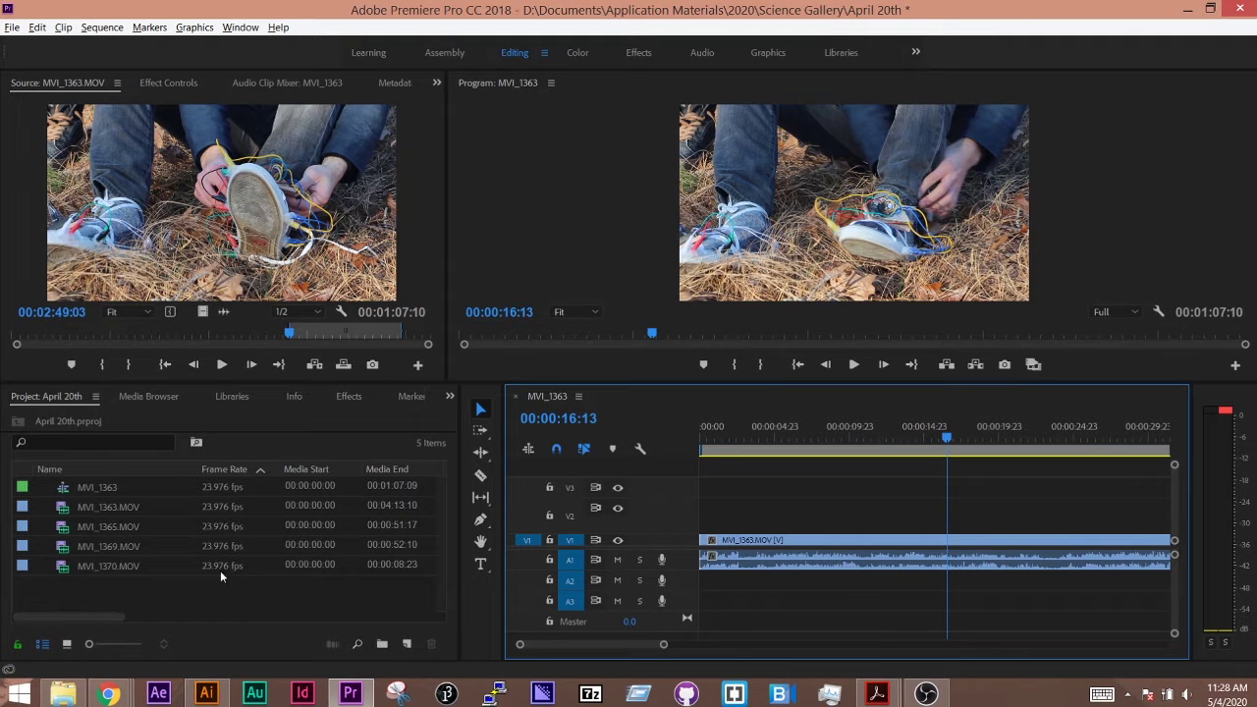
# - Create a captions item using the Open Captions standard, 23.976 fps timebase, 1920 x 1080 size and square pixels
pyautogui.click(406, 644)
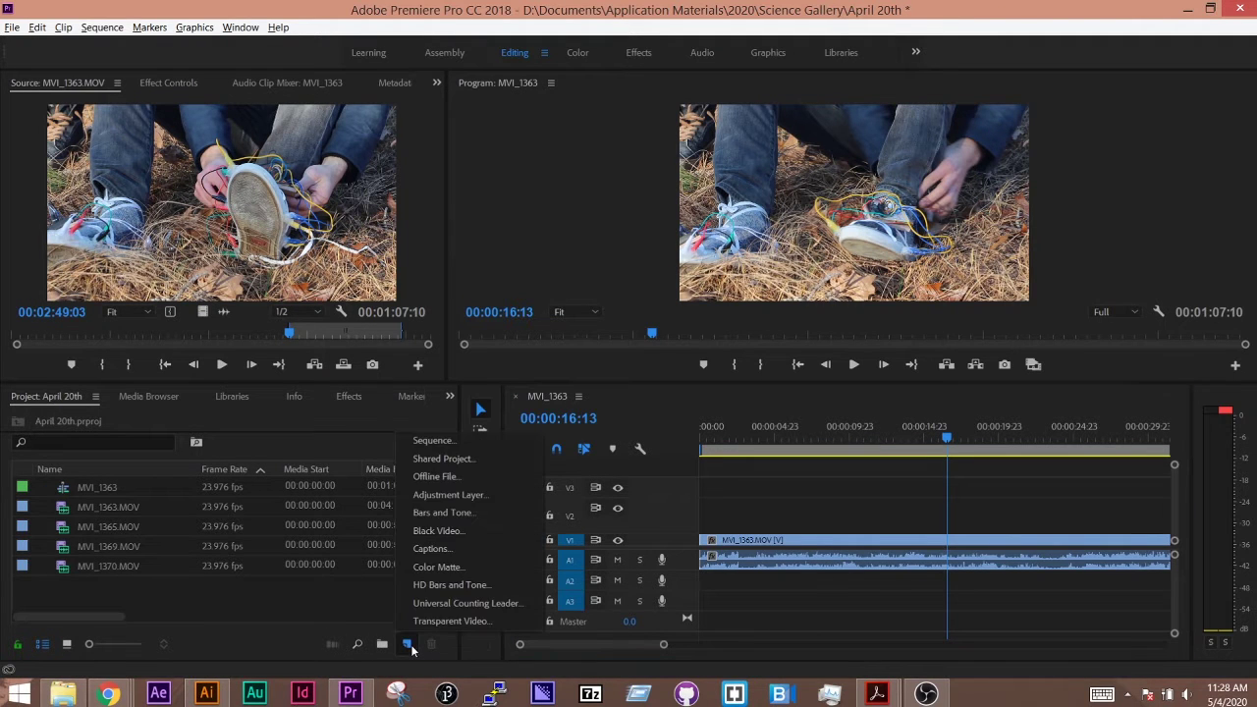
pyautogui.click(453, 548)
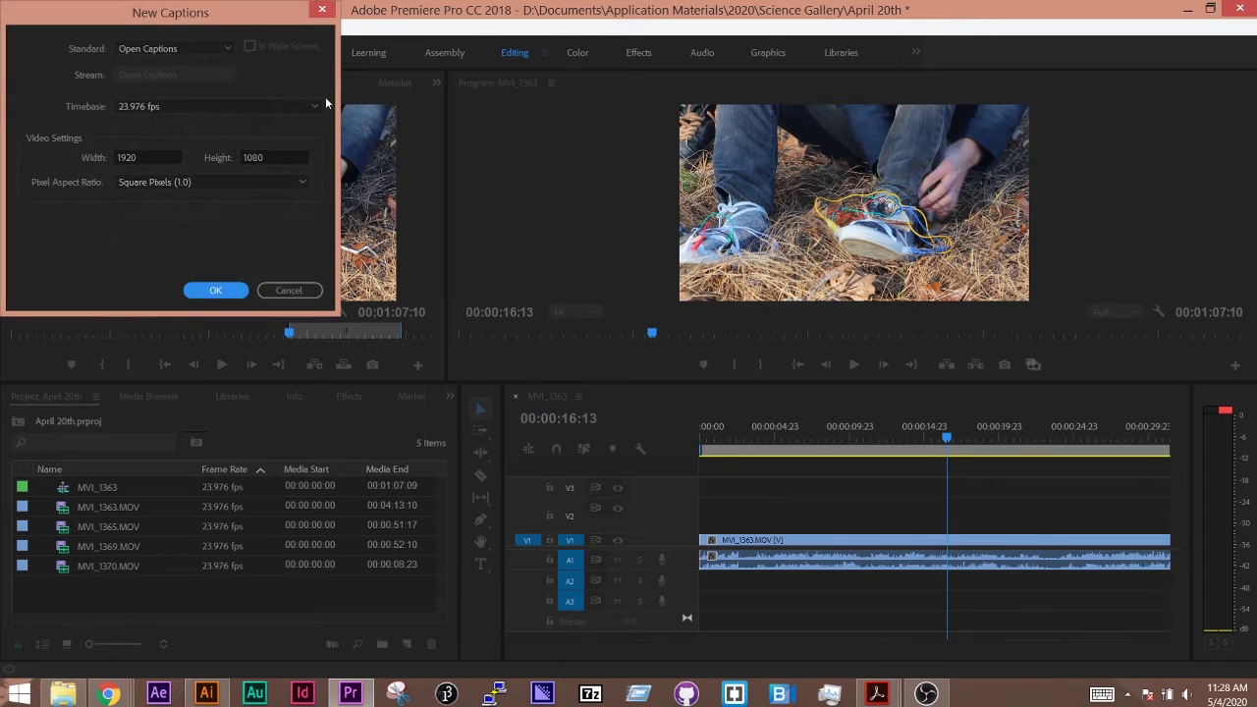
pyautogui.moveTo(229, 20); pyautogui.dragTo(731, 242)
pyautogui.click(718, 269)
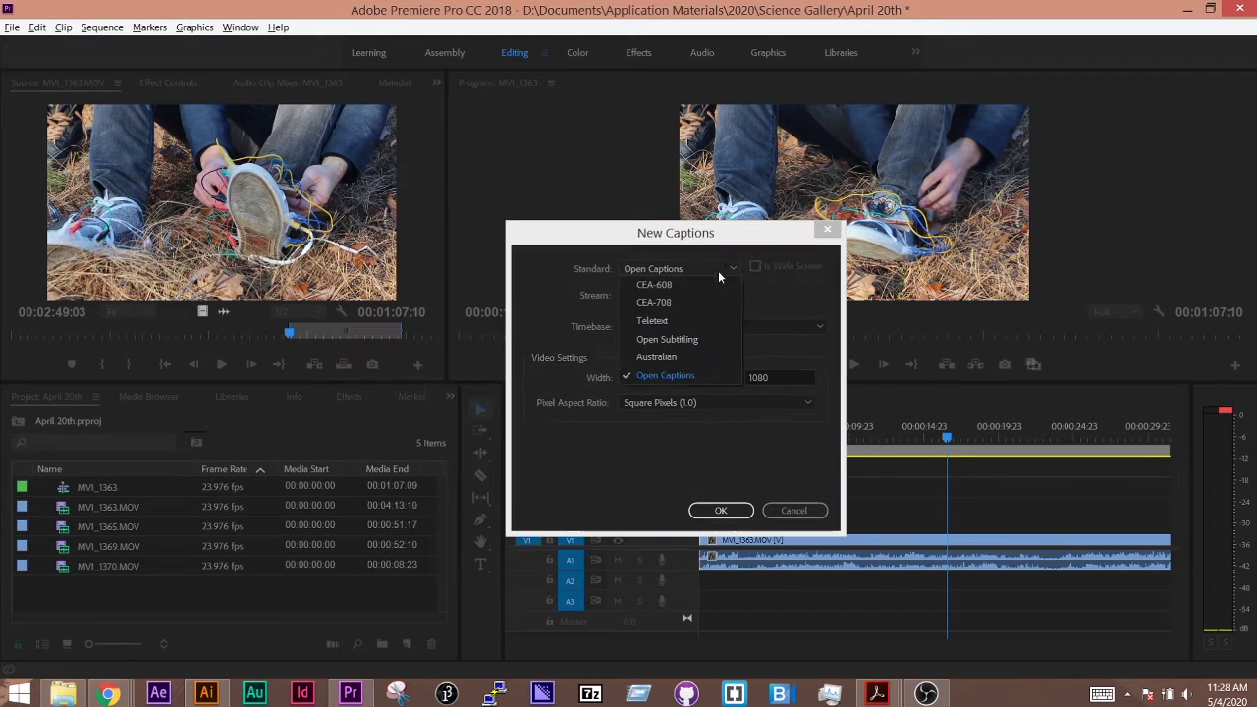
pyautogui.click(703, 281)
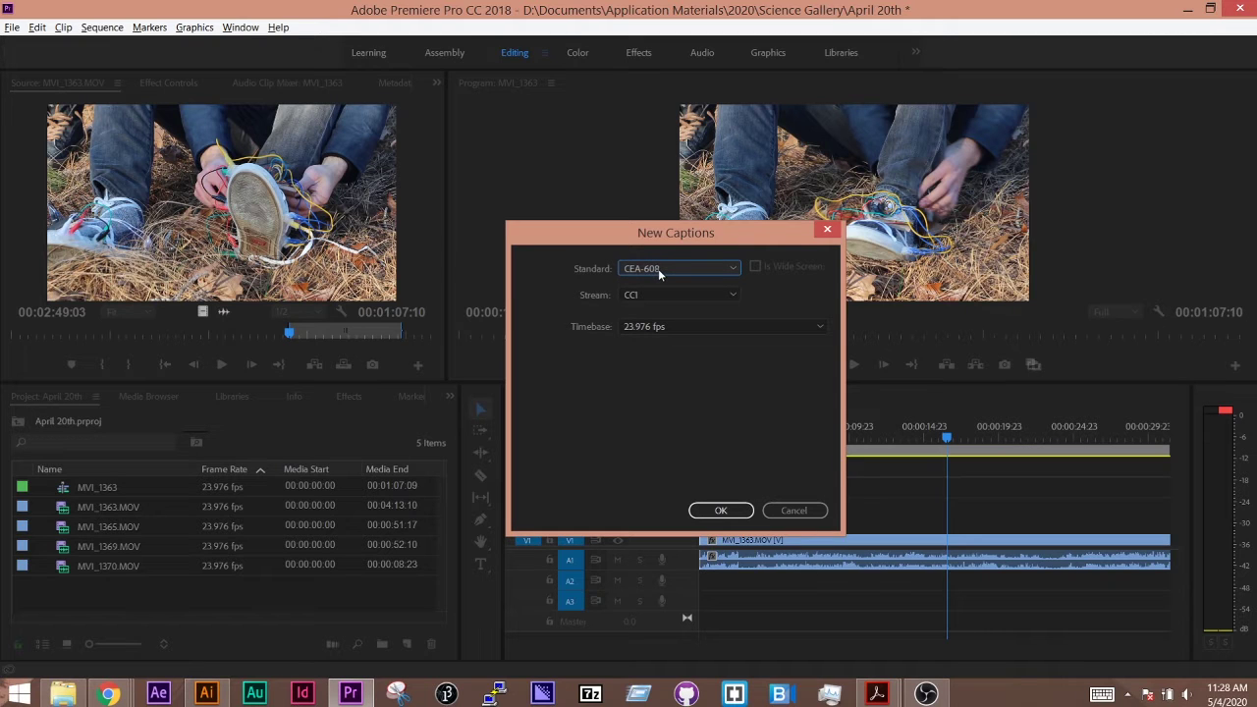
pyautogui.click(658, 268)
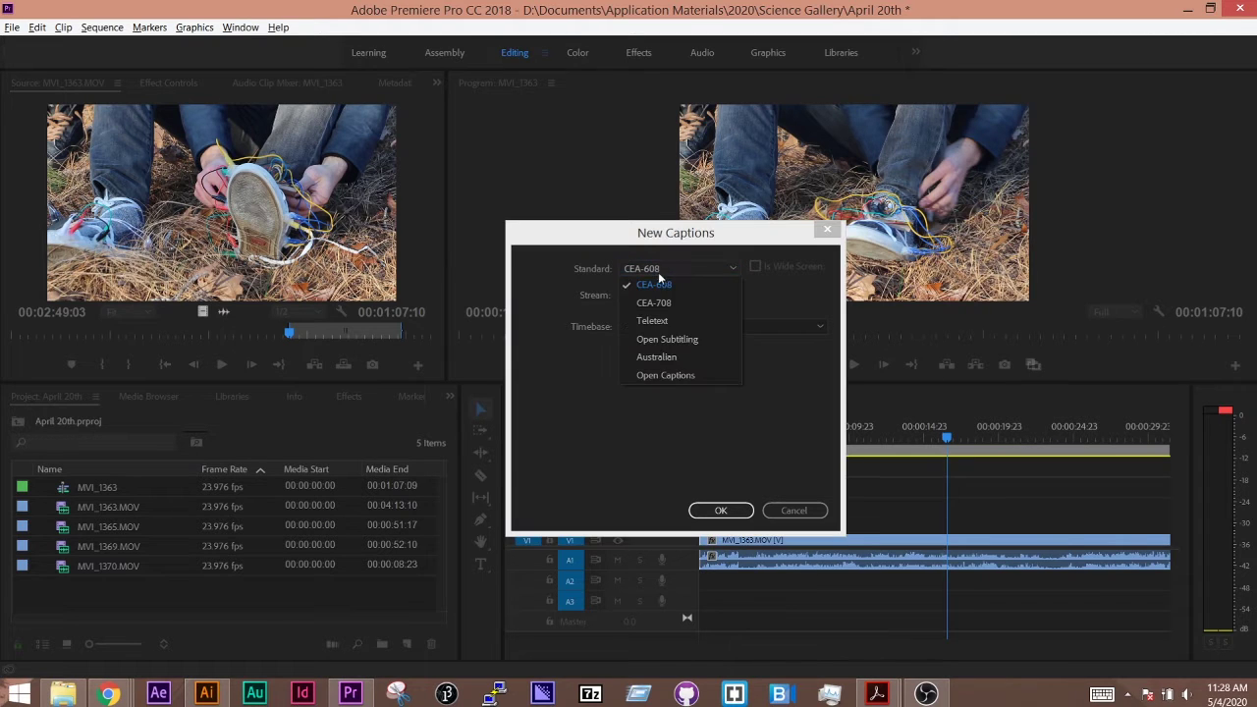
pyautogui.click(658, 379)
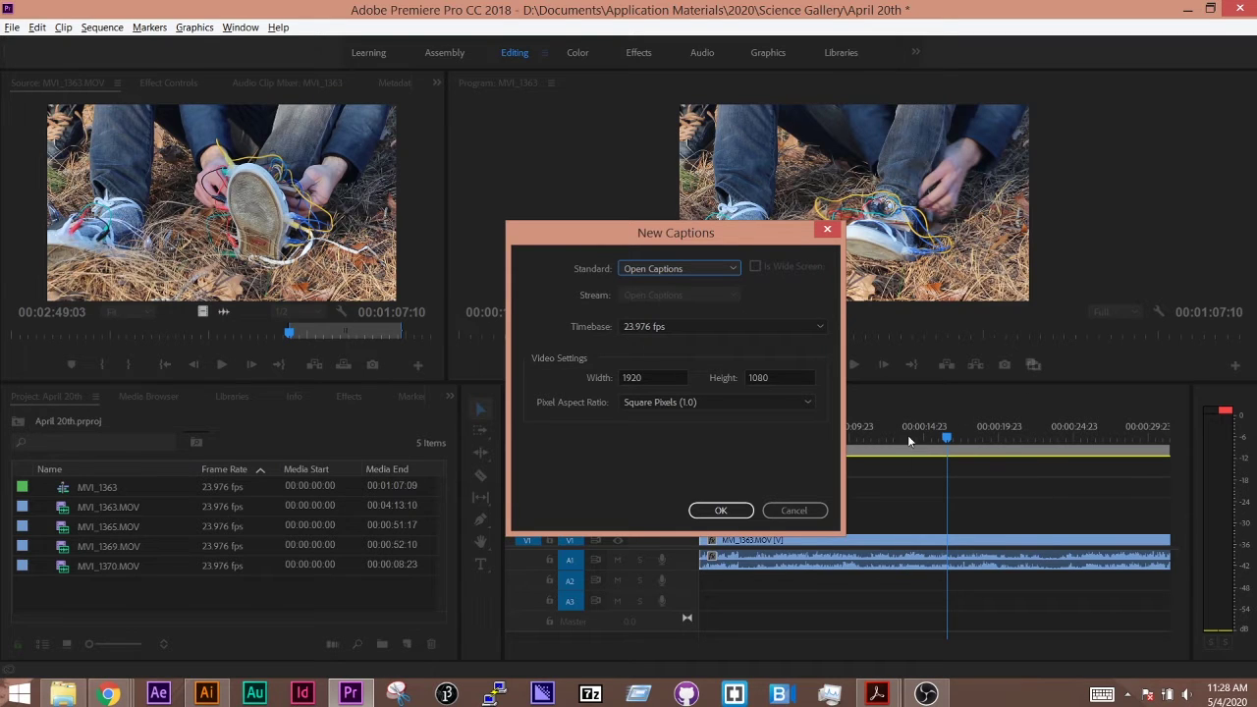
pyautogui.click(707, 511)
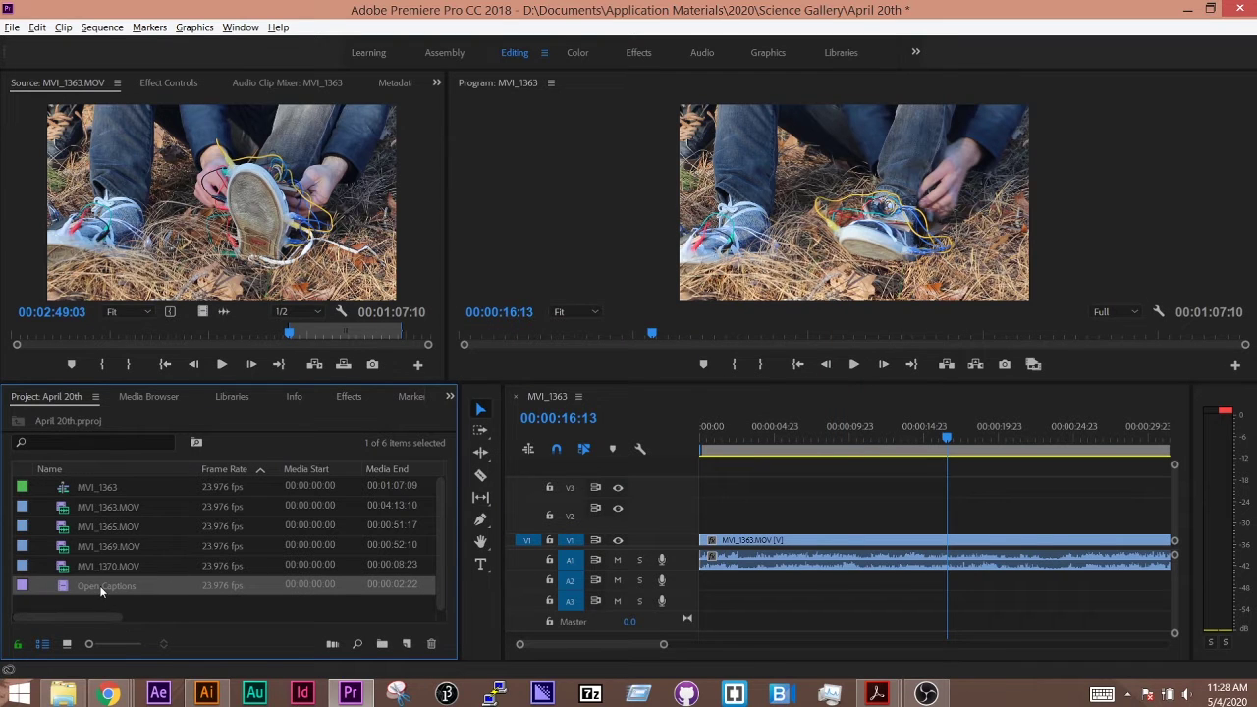
# - Place the Open Captions item on track V2 from the sequence start, stretched to about 30 seconds
pyautogui.moveTo(122, 591); pyautogui.dragTo(1156, 492)
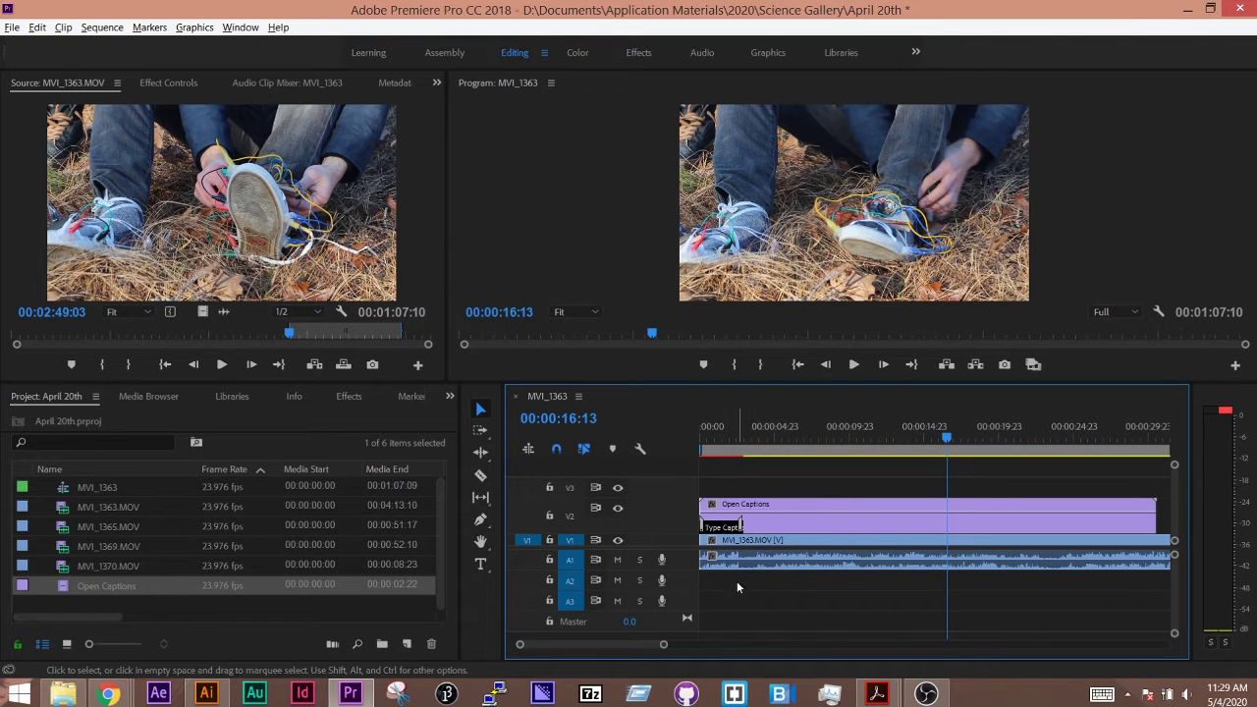
pyautogui.moveTo(745, 437); pyautogui.dragTo(726, 438)
pyautogui.press('=')
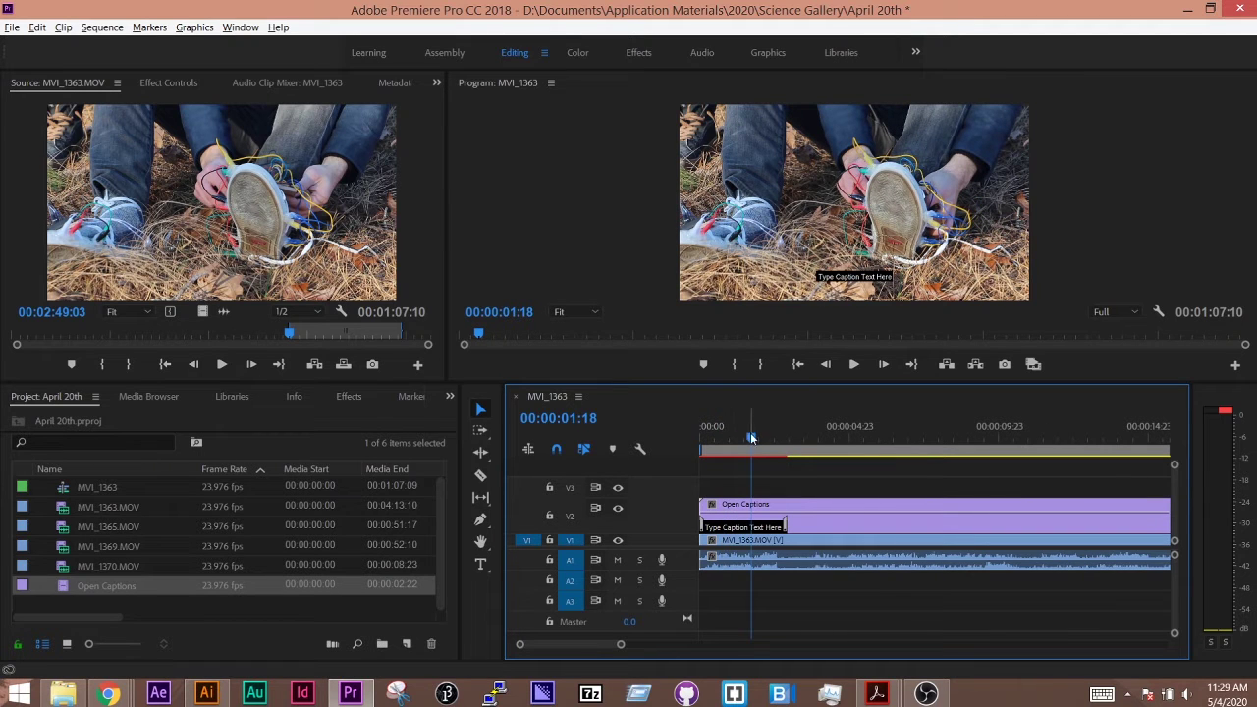
# - Extend the placeholder caption block inside the V2 clip to end at about 00:00:08:21
pyautogui.click(727, 444)
pyautogui.moveTo(726, 444)
pyautogui.mouseDown()
pyautogui.moveTo(701, 444)
pyautogui.moveTo(775, 444)
pyautogui.moveTo(741, 445)
pyautogui.mouseUp()
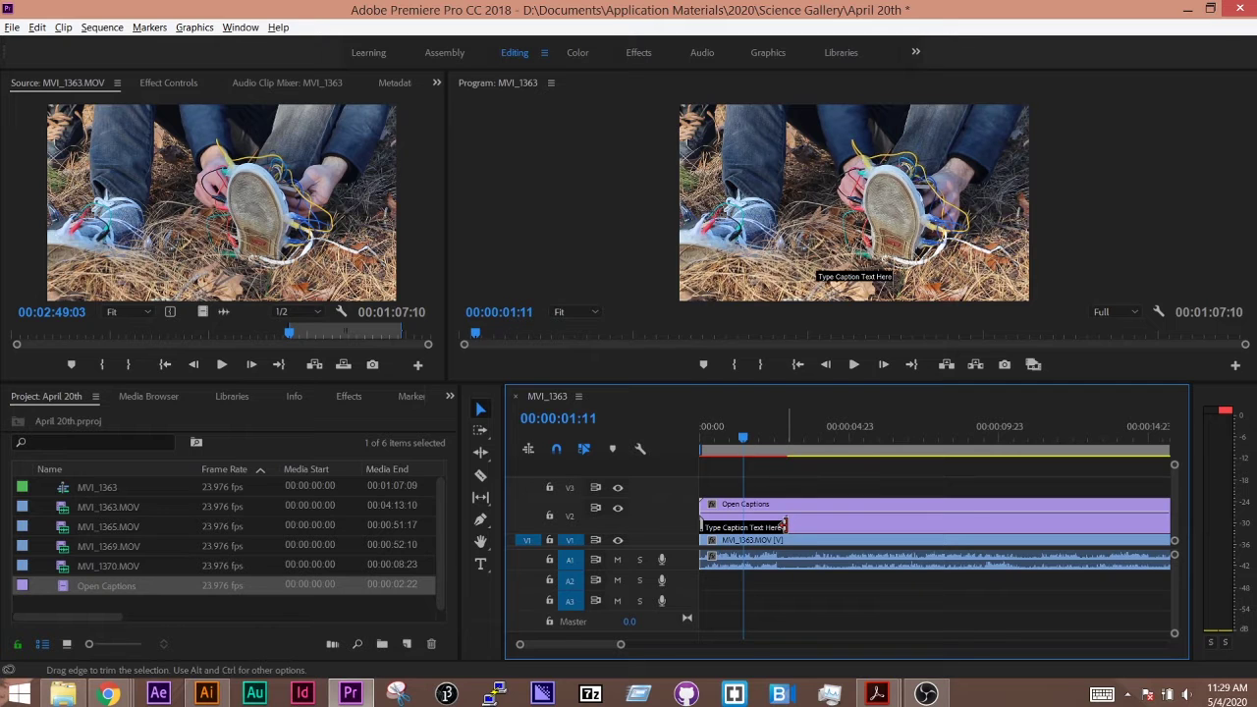
pyautogui.moveTo(783, 528); pyautogui.dragTo(963, 527)
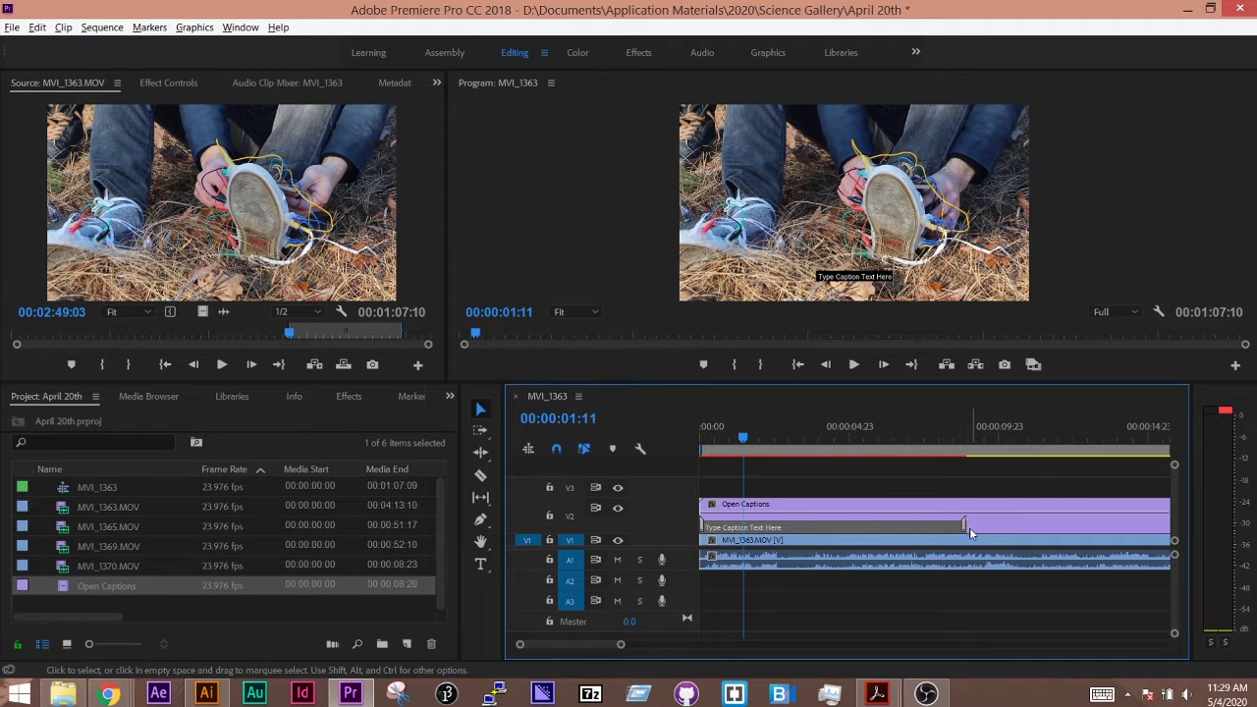
pyautogui.moveTo(758, 433); pyautogui.dragTo(794, 448)
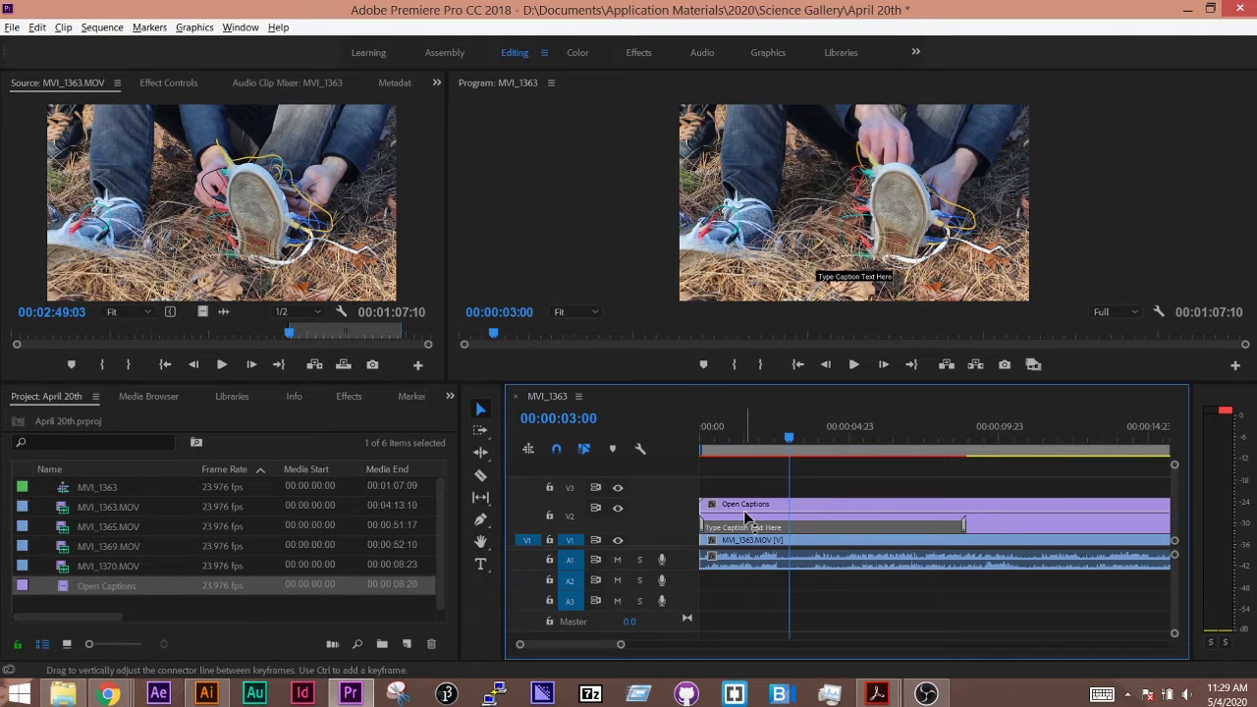
# - Replace the placeholder caption with the first sentence copied from the "Memorandum for walking" Google Doc, adding a line break after "designed"
pyautogui.doubleClick(748, 511)
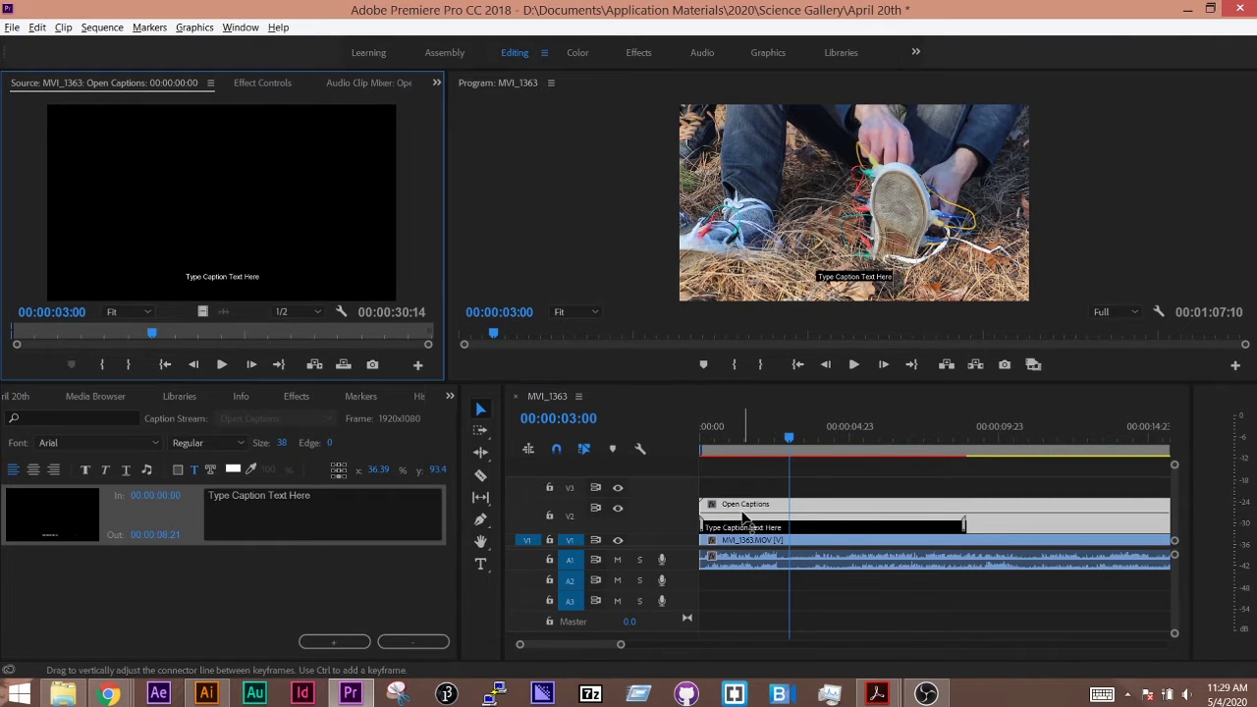
pyautogui.hotkey('alt', 'Tab')
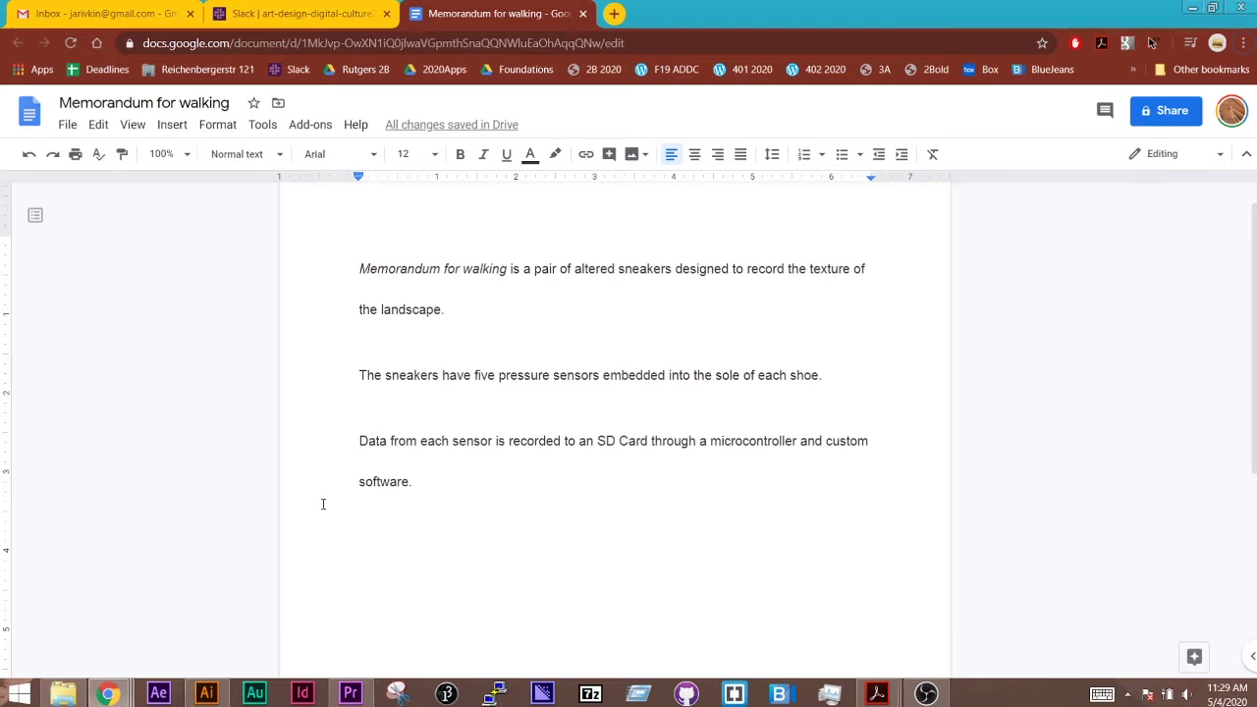
pyautogui.moveTo(447, 310); pyautogui.dragTo(254, 245)
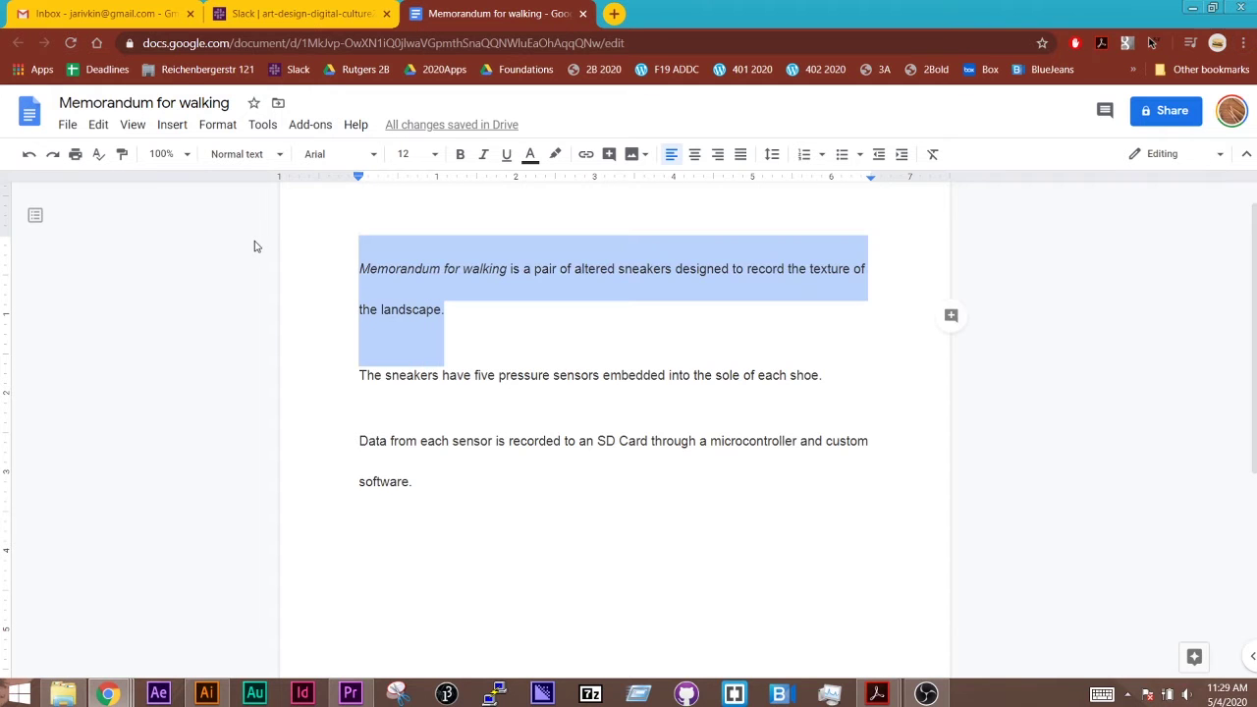
pyautogui.hotkey('ctrl', 'c')
pyautogui.hotkey('alt', 'Tab')
pyautogui.hotkey('ctrl', 'a')
pyautogui.hotkey('ctrl', 'v')
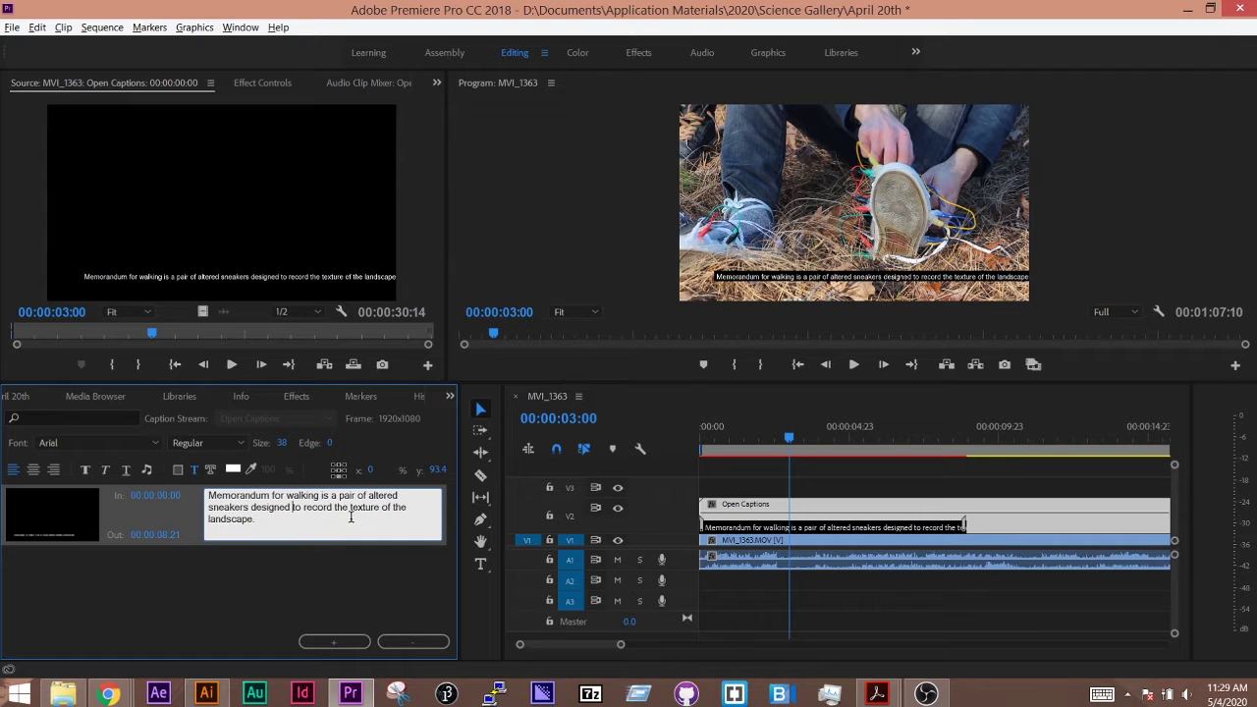
pyautogui.press('Return')
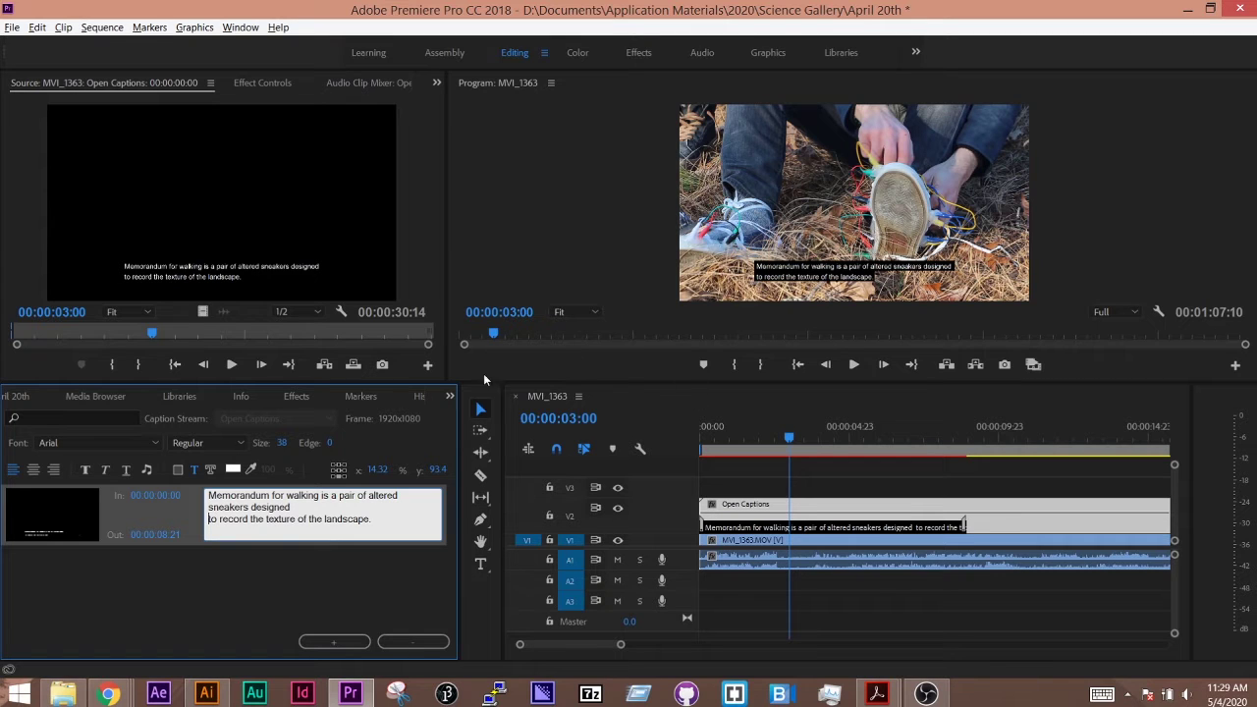
# - Center-align the caption text and set its font to Avenir at size 55
pyautogui.click(33, 472)
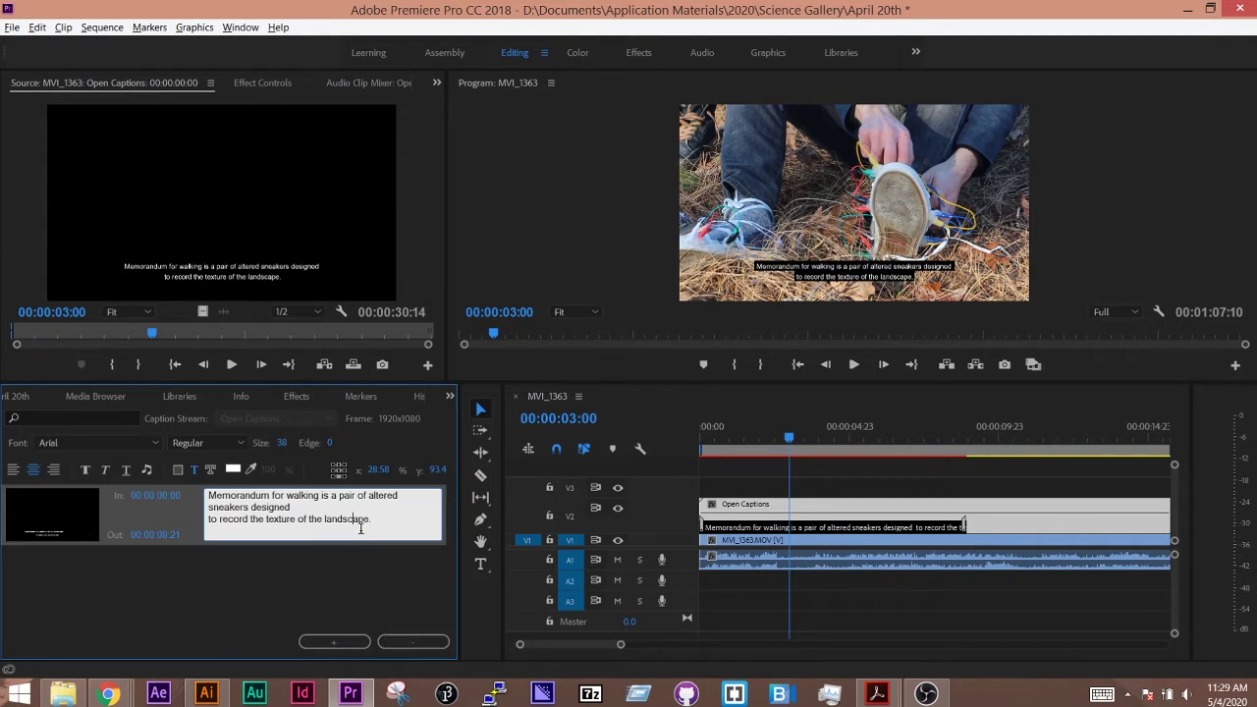
pyautogui.moveTo(377, 522); pyautogui.dragTo(245, 505)
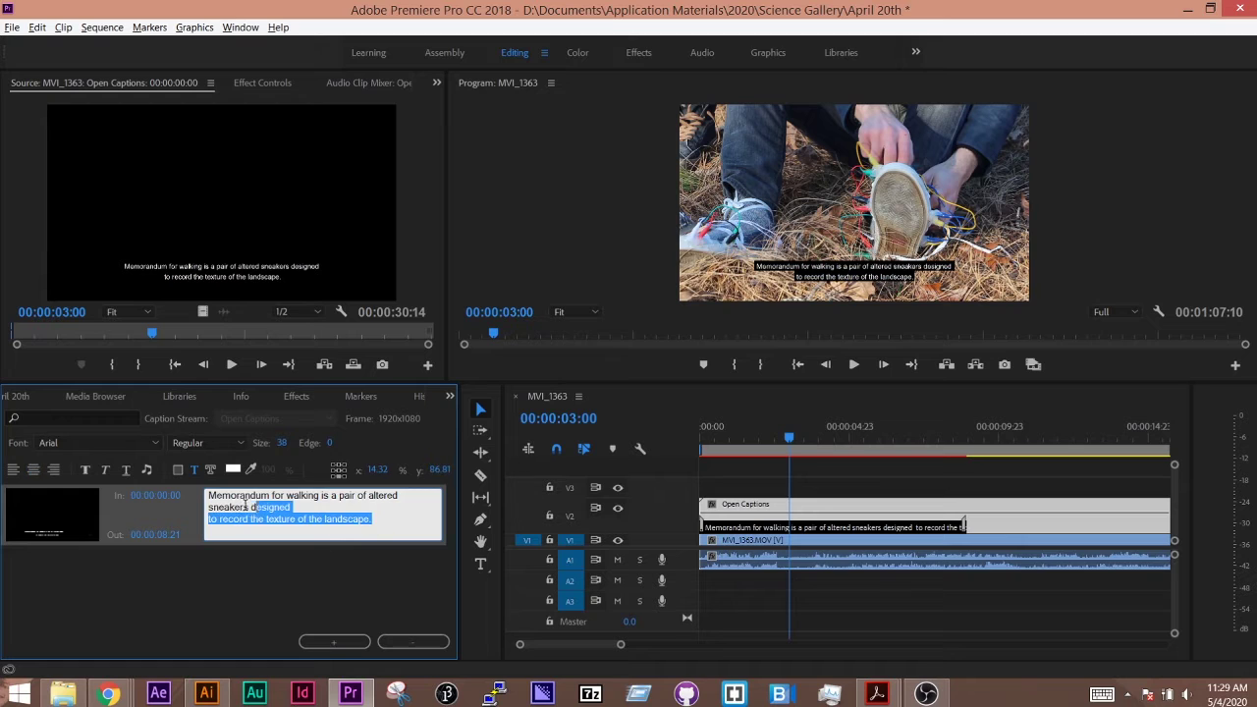
pyautogui.click(127, 446)
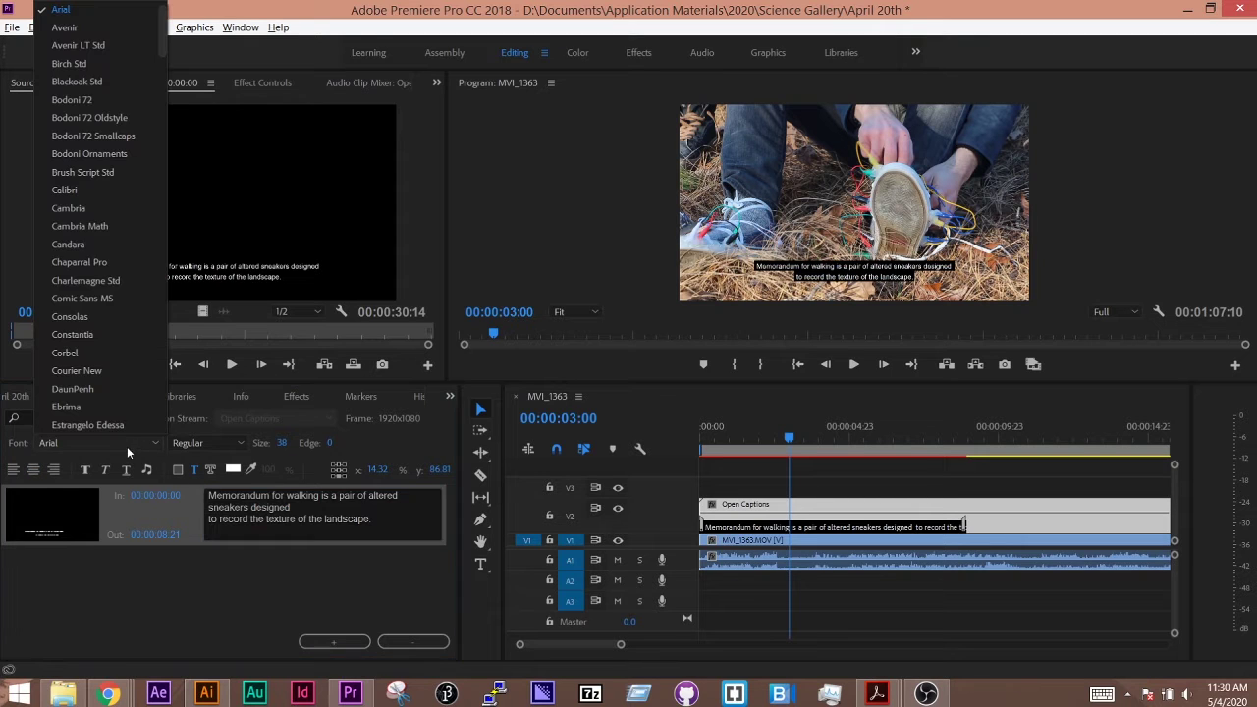
pyautogui.click(77, 29)
pyautogui.moveTo(281, 444); pyautogui.dragTo(296, 446)
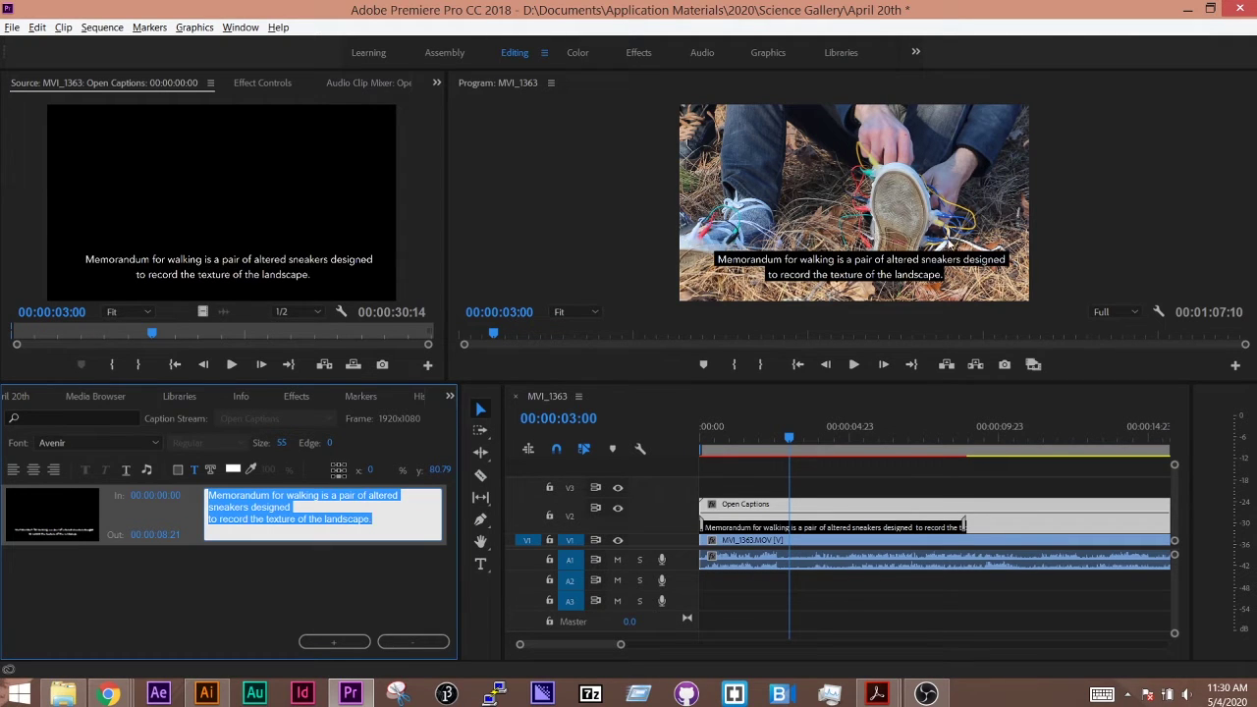
# - Try a transparent background behind the caption text and restore the background opacity to 100%
pyautogui.click(773, 535)
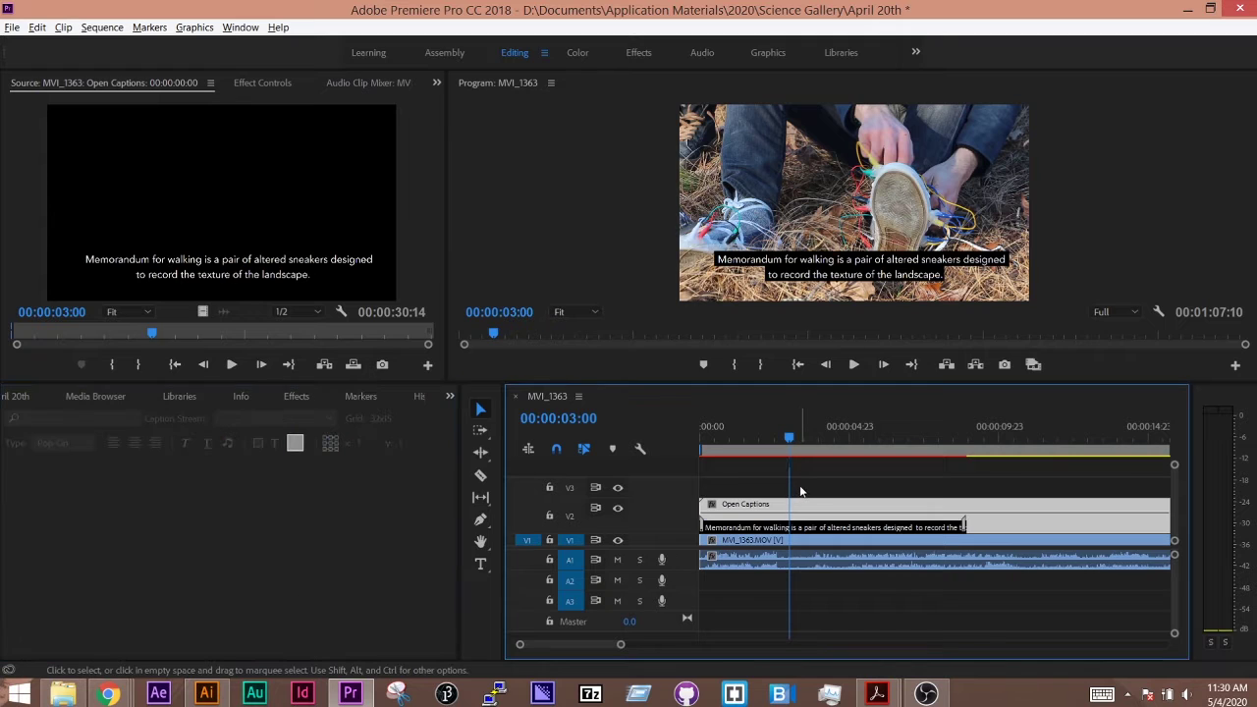
pyautogui.doubleClick(774, 535)
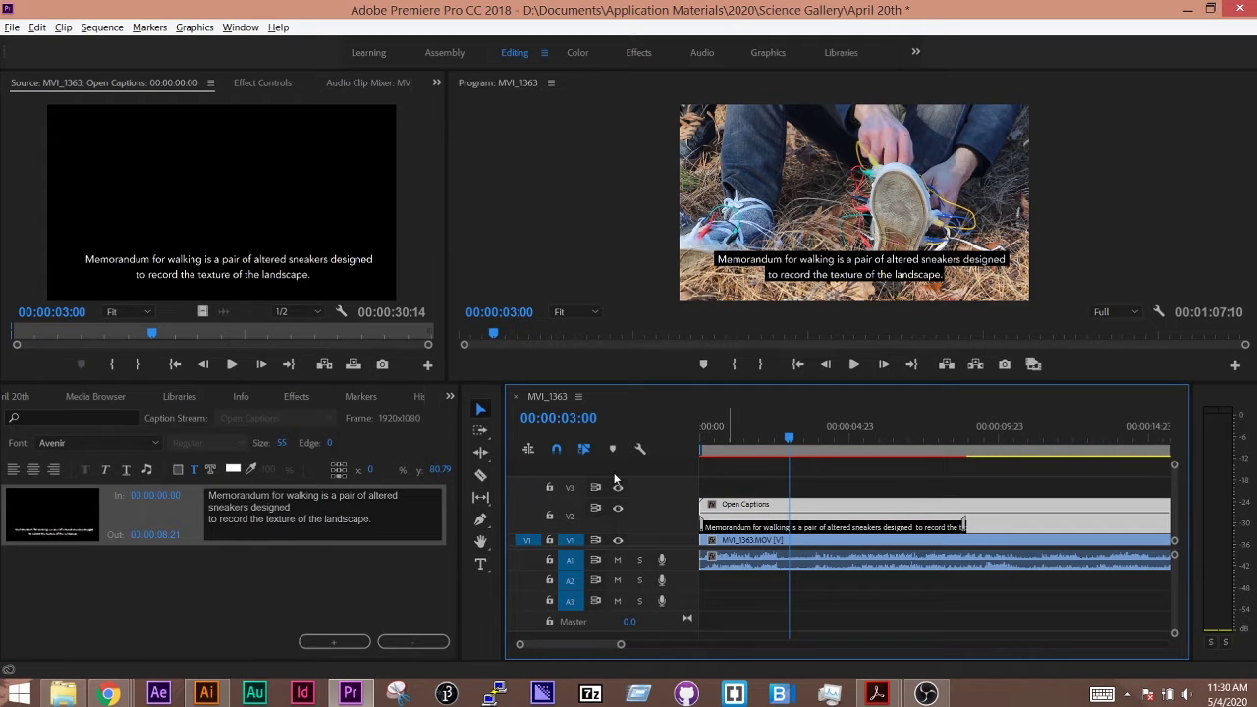
pyautogui.click(177, 471)
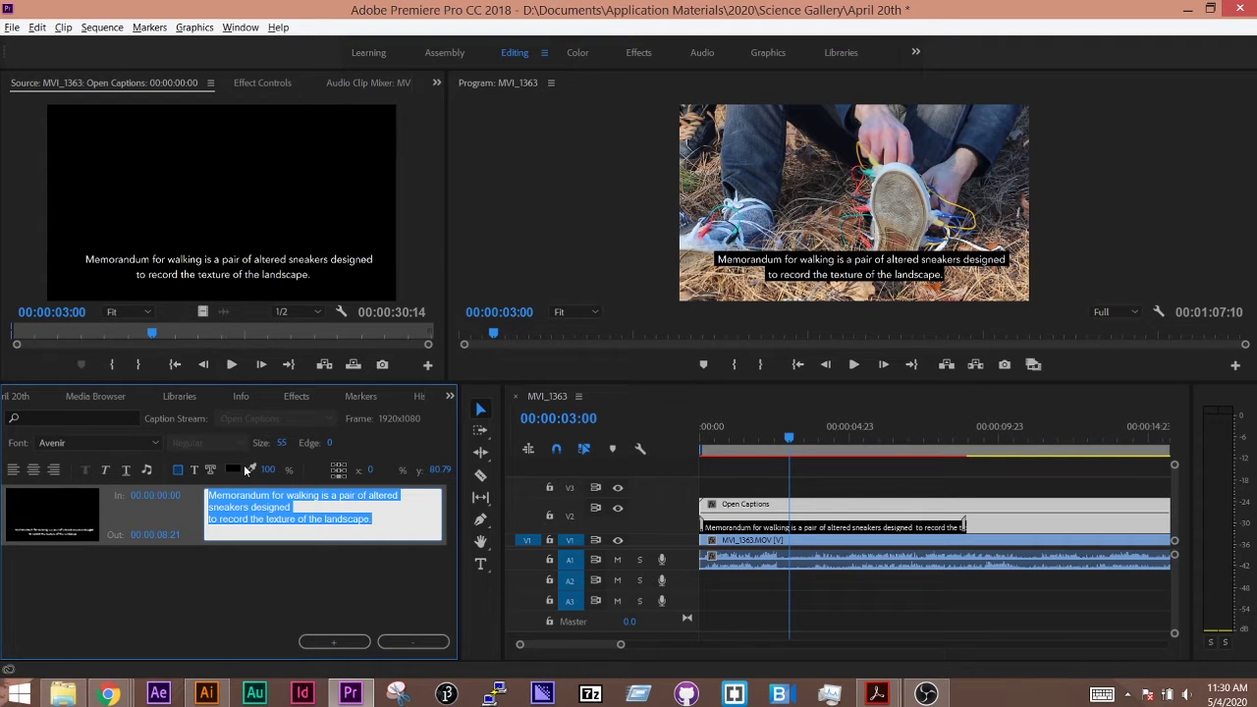
pyautogui.moveTo(267, 469); pyautogui.dragTo(150, 472)
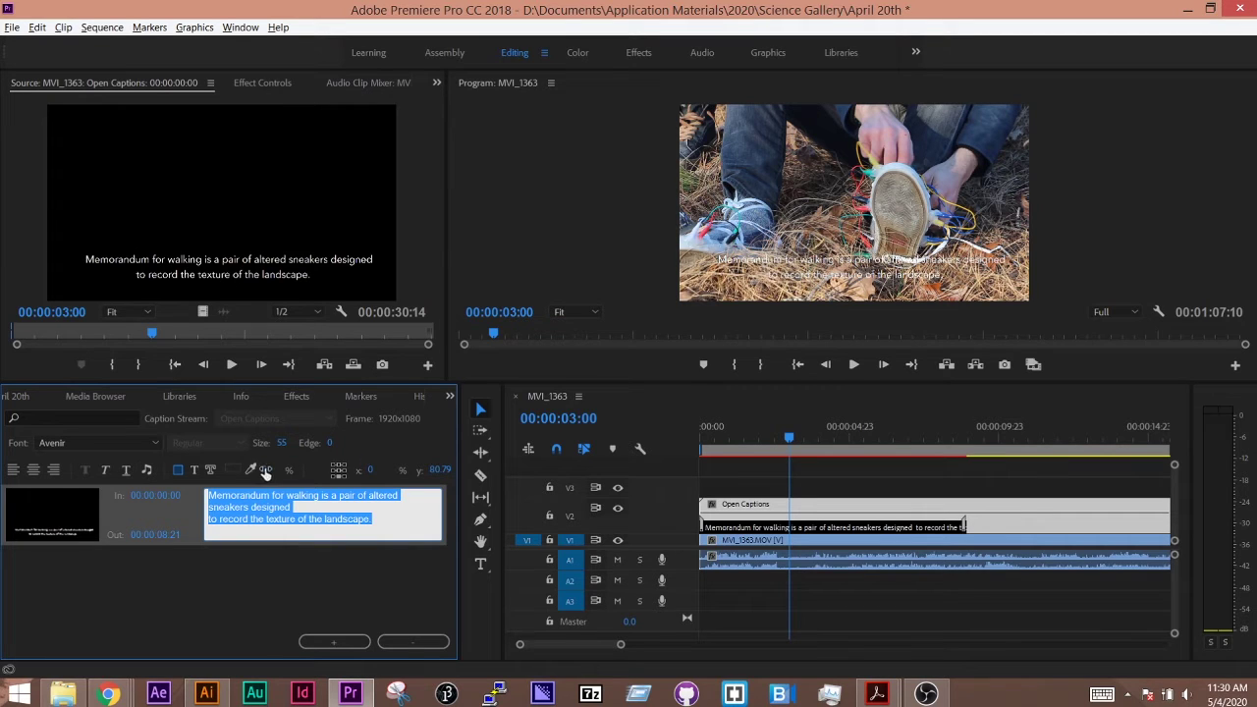
pyautogui.moveTo(259, 470); pyautogui.dragTo(397, 471)
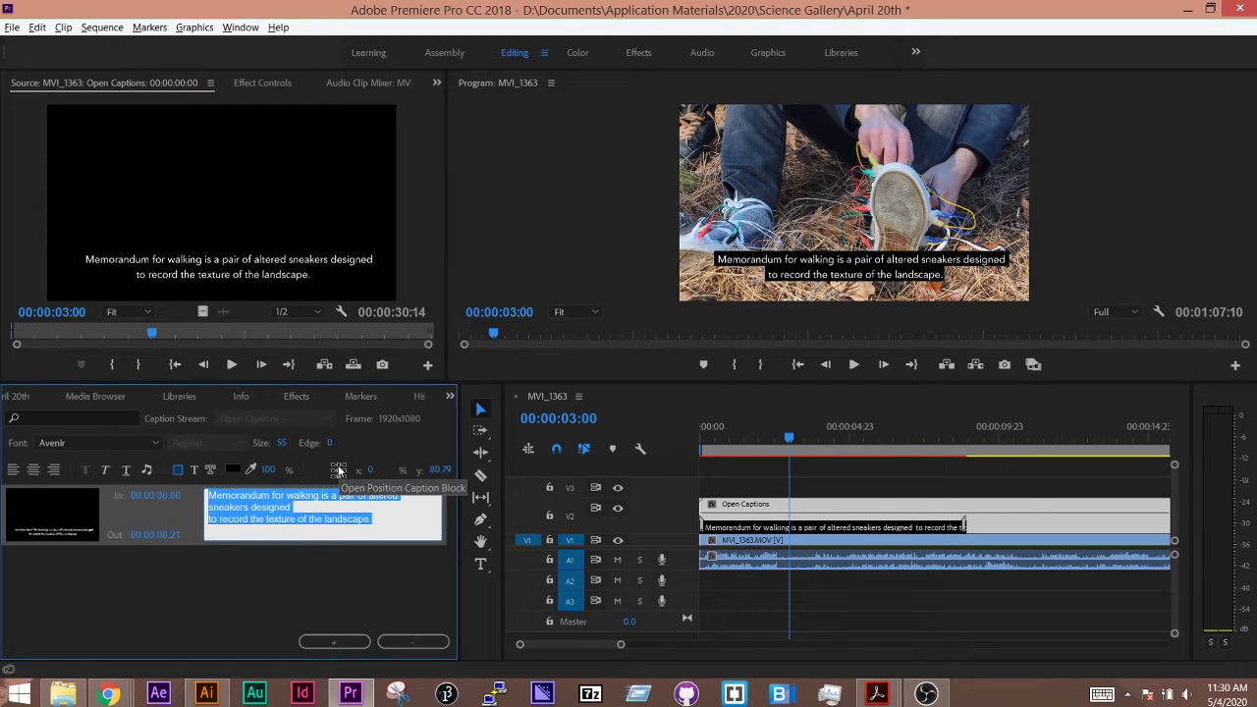
# - Try the caption block at the top and middle of the frame and return it to the bottom center
pyautogui.click(339, 469)
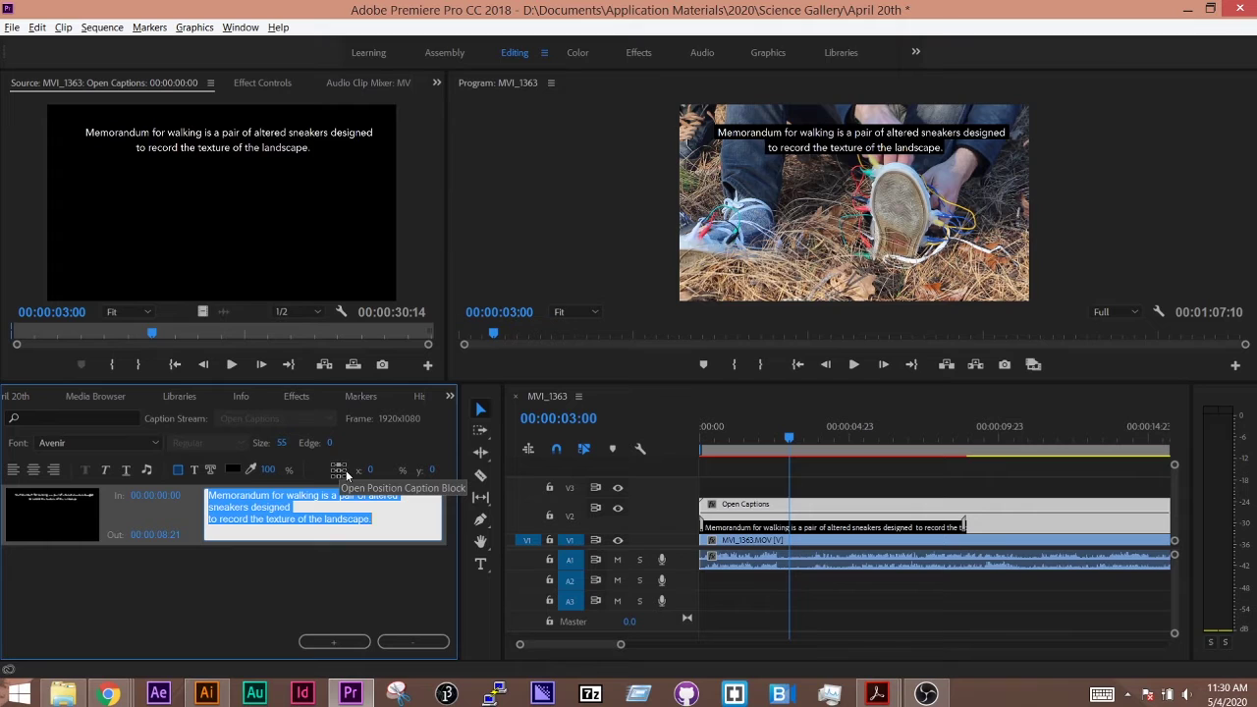
pyautogui.click(345, 473)
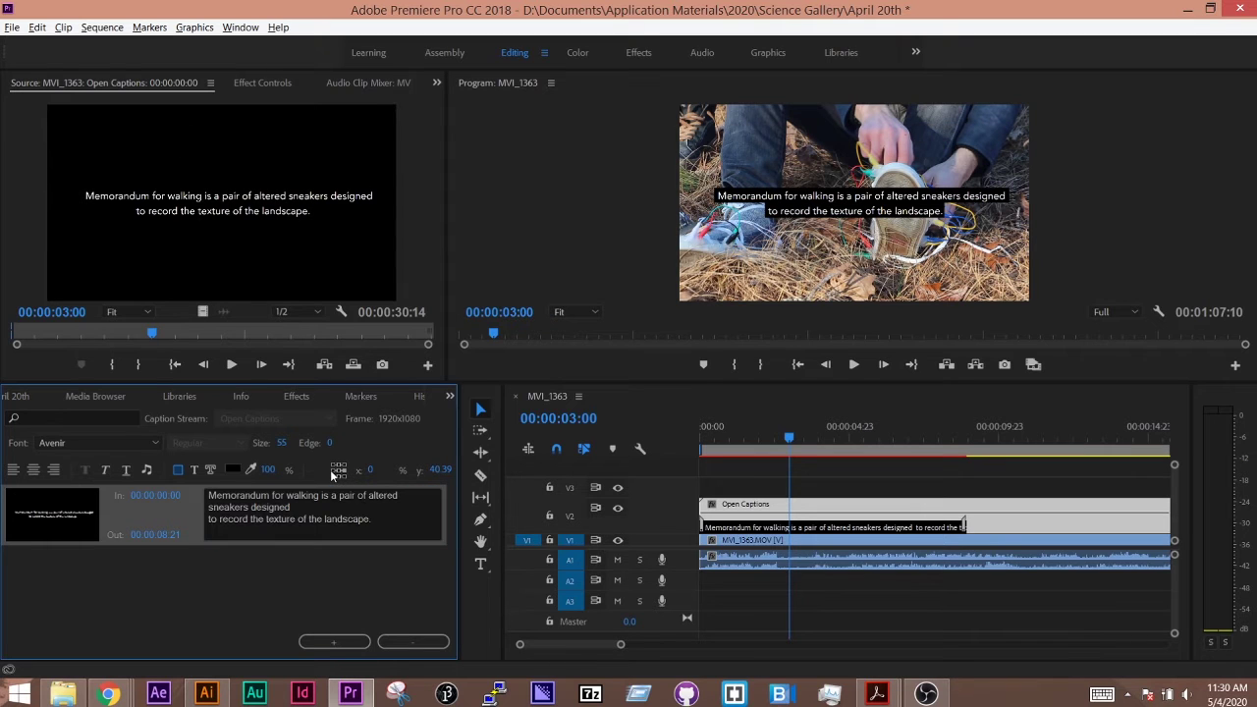
pyautogui.click(333, 464)
pyautogui.click(339, 475)
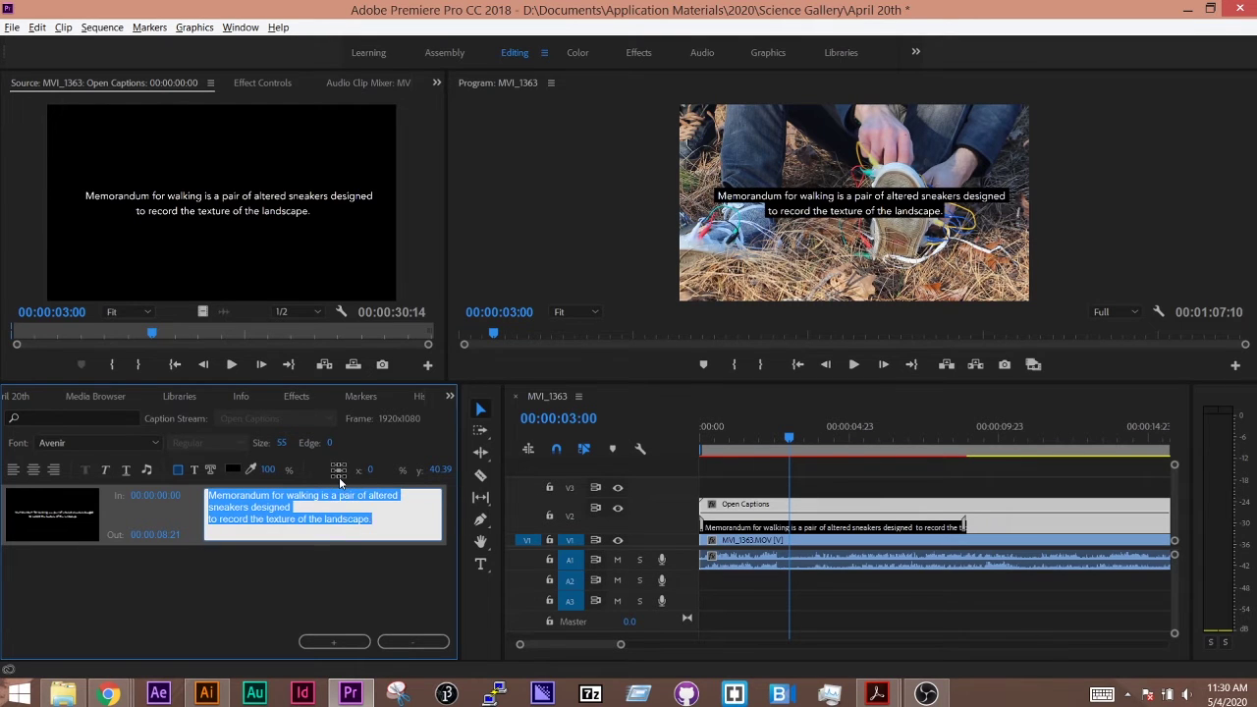
pyautogui.click(339, 477)
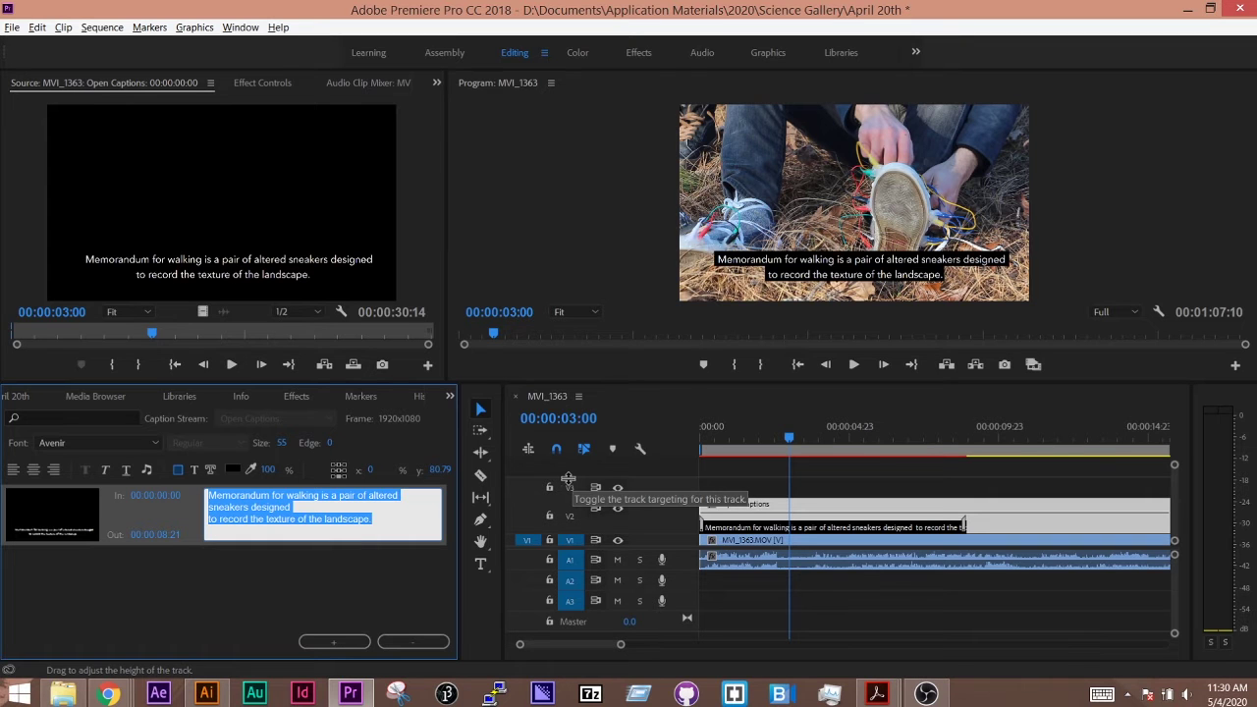
# - Play the sequence from 00:00:00:00 to review the caption over the video
pyautogui.click(410, 584)
pyautogui.moveTo(843, 453); pyautogui.dragTo(581, 452)
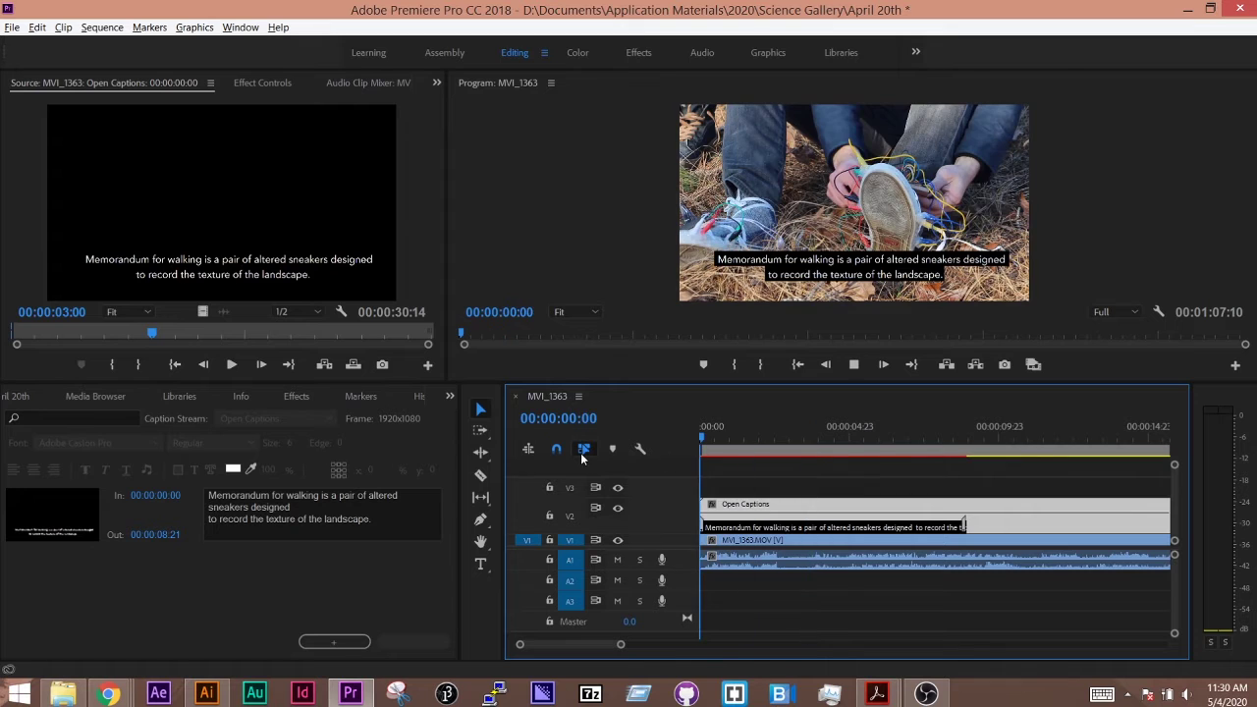
pyautogui.press('space')
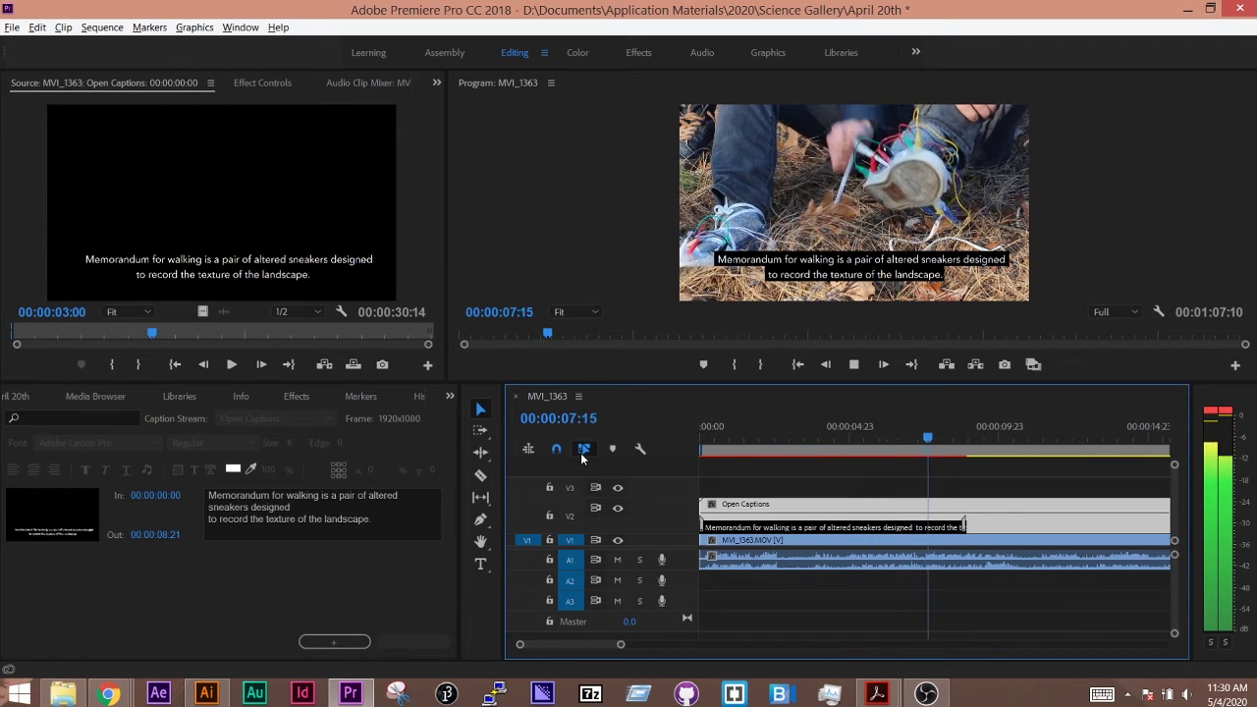
# - Add a second caption containing "The sneakers have five pressure sensors embedded into the sole of each shoe." copied from the Google Doc
pyautogui.press('space')
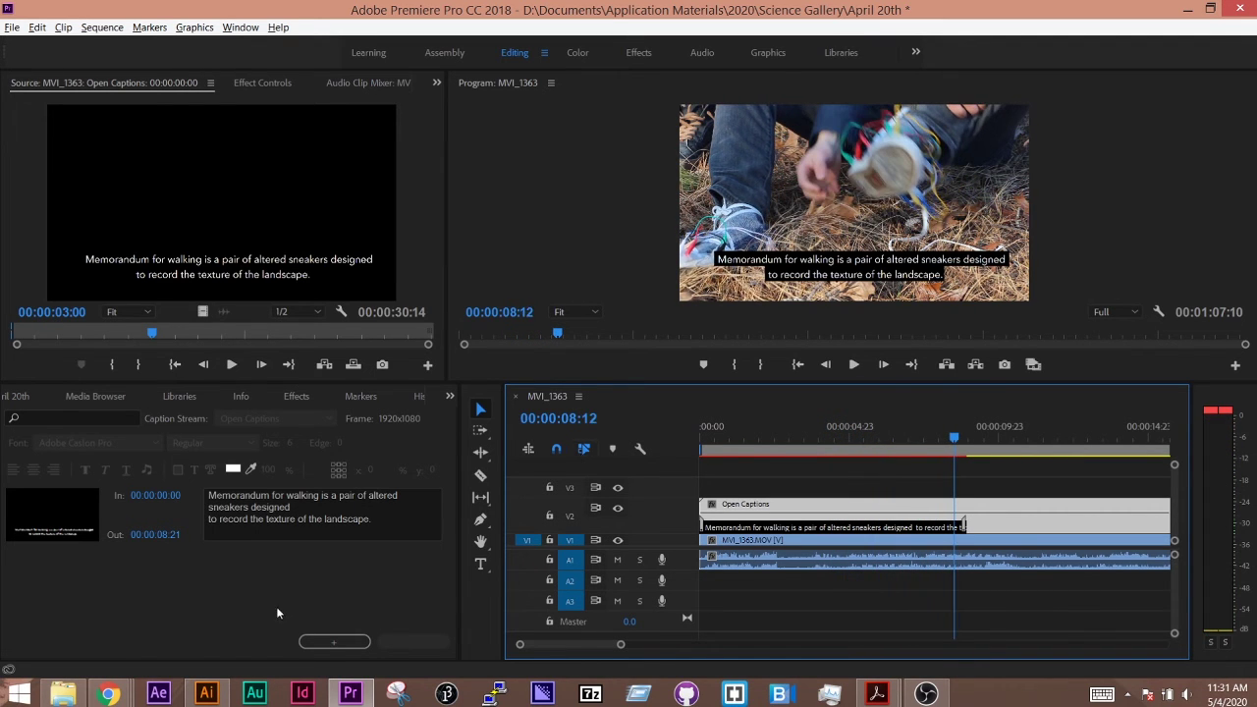
pyautogui.click(316, 644)
pyautogui.hotkey('alt', 'Tab')
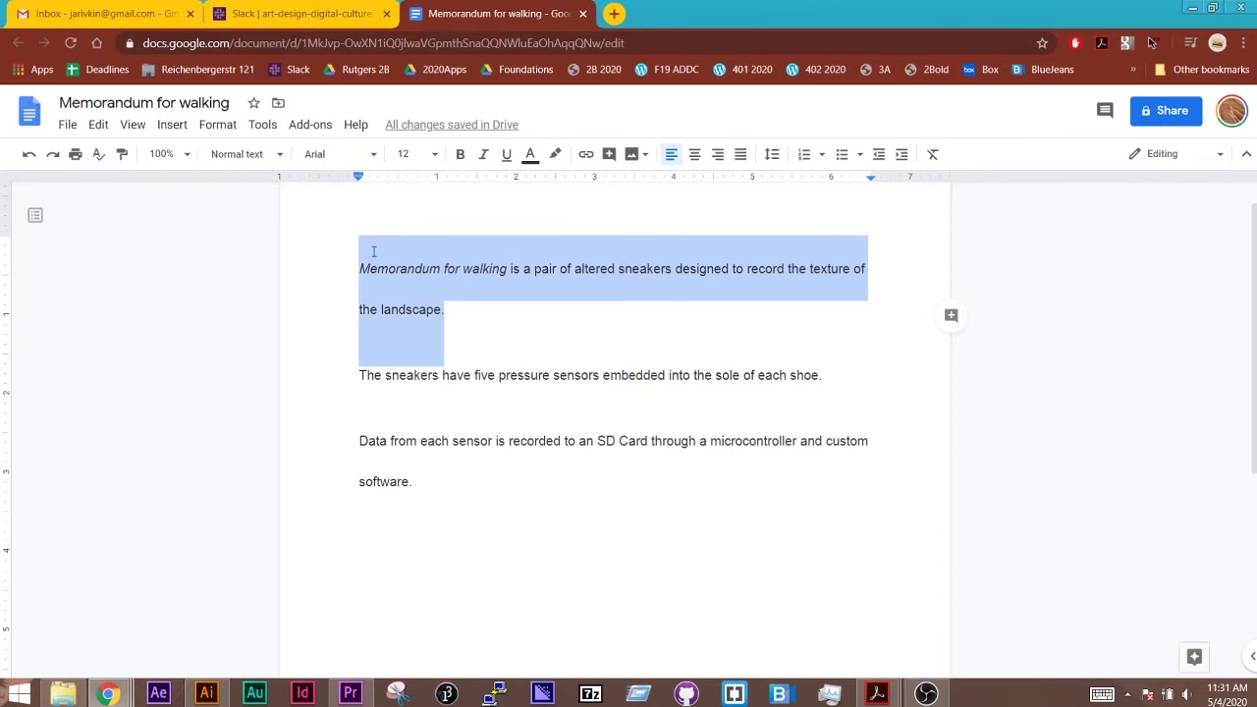
pyautogui.tripleClick(452, 373)
pyautogui.hotkey('ctrl', 'c')
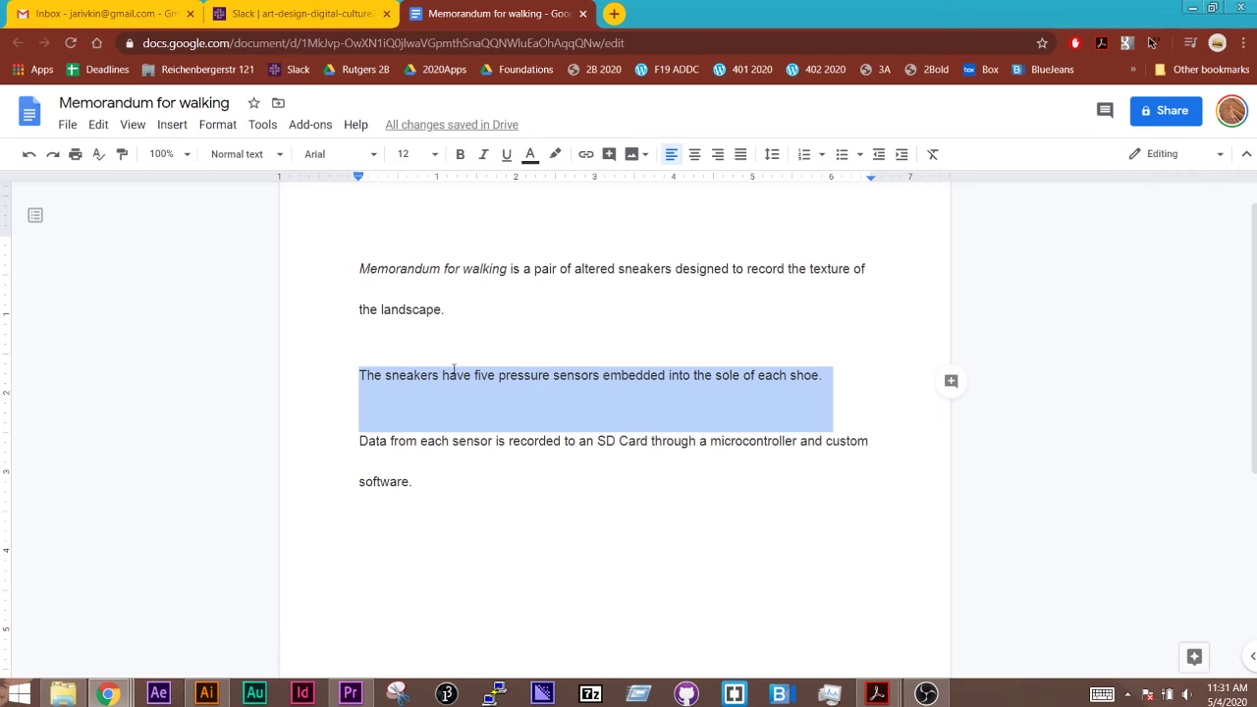
pyautogui.hotkey('alt', 'Tab')
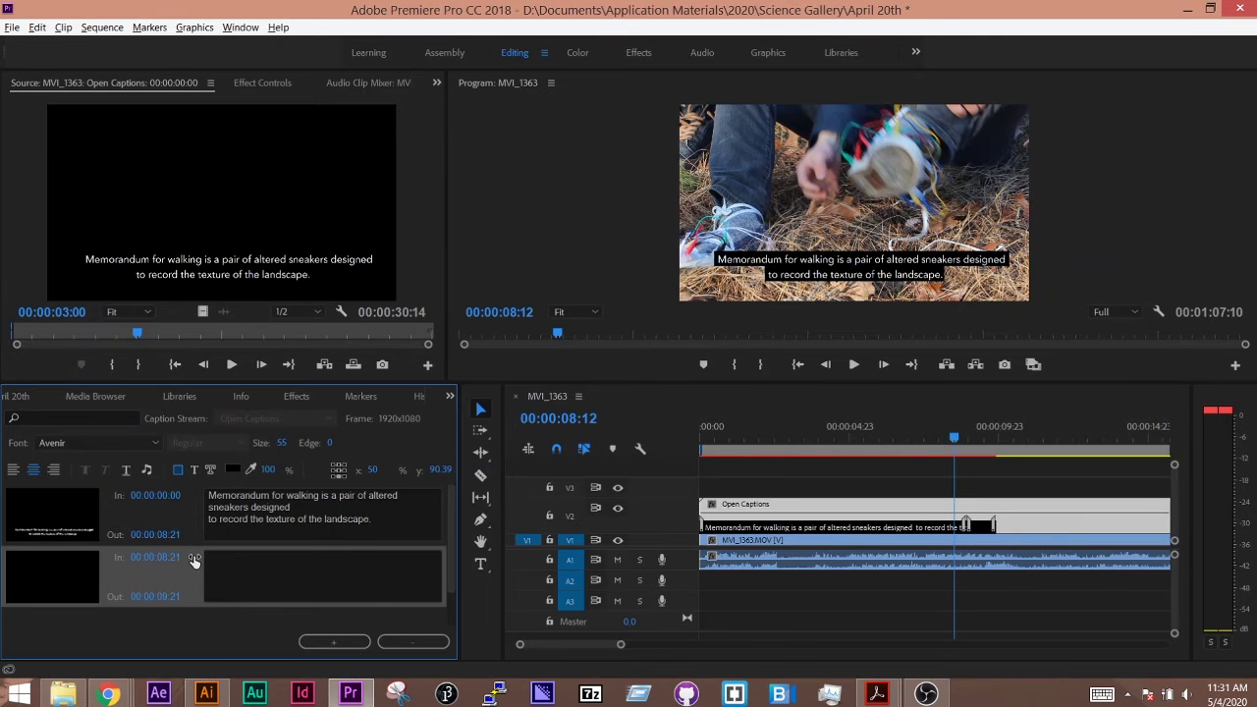
pyautogui.click(225, 555)
pyautogui.hotkey('ctrl', 'v')
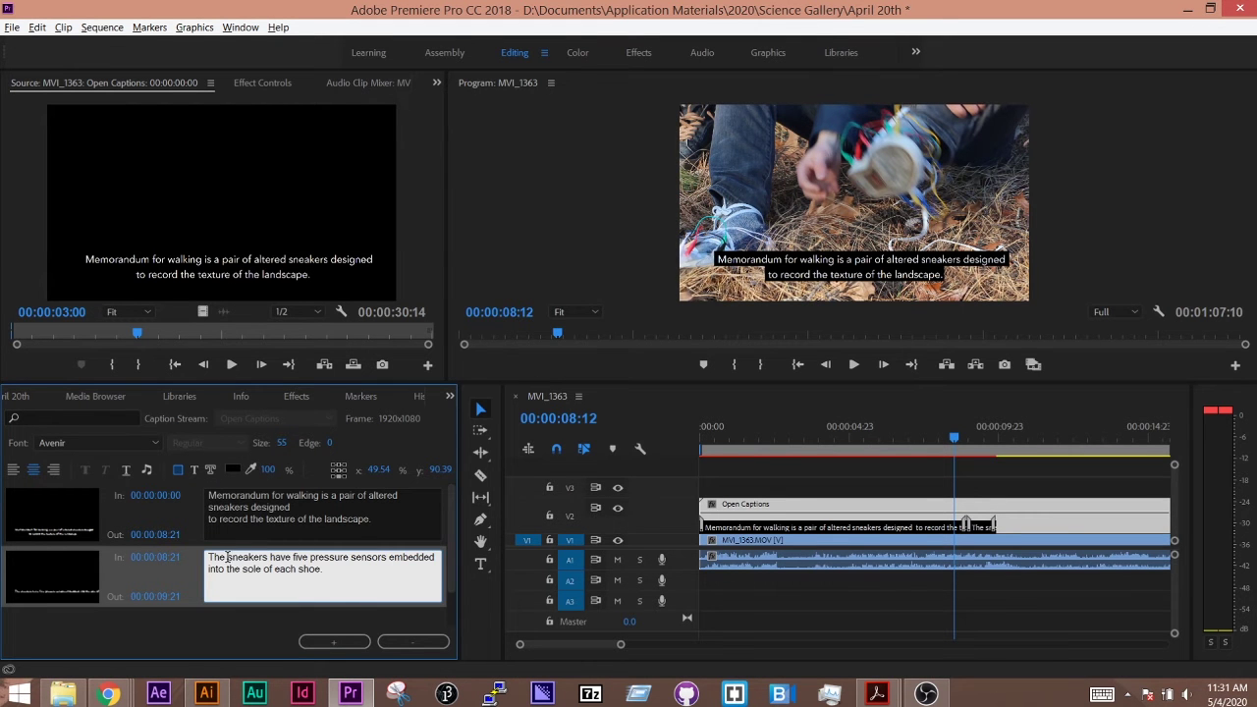
# - Extend the end of the second caption block in the timeline to about 00:00:18:02
pyautogui.moveTo(960, 431); pyautogui.dragTo(986, 440)
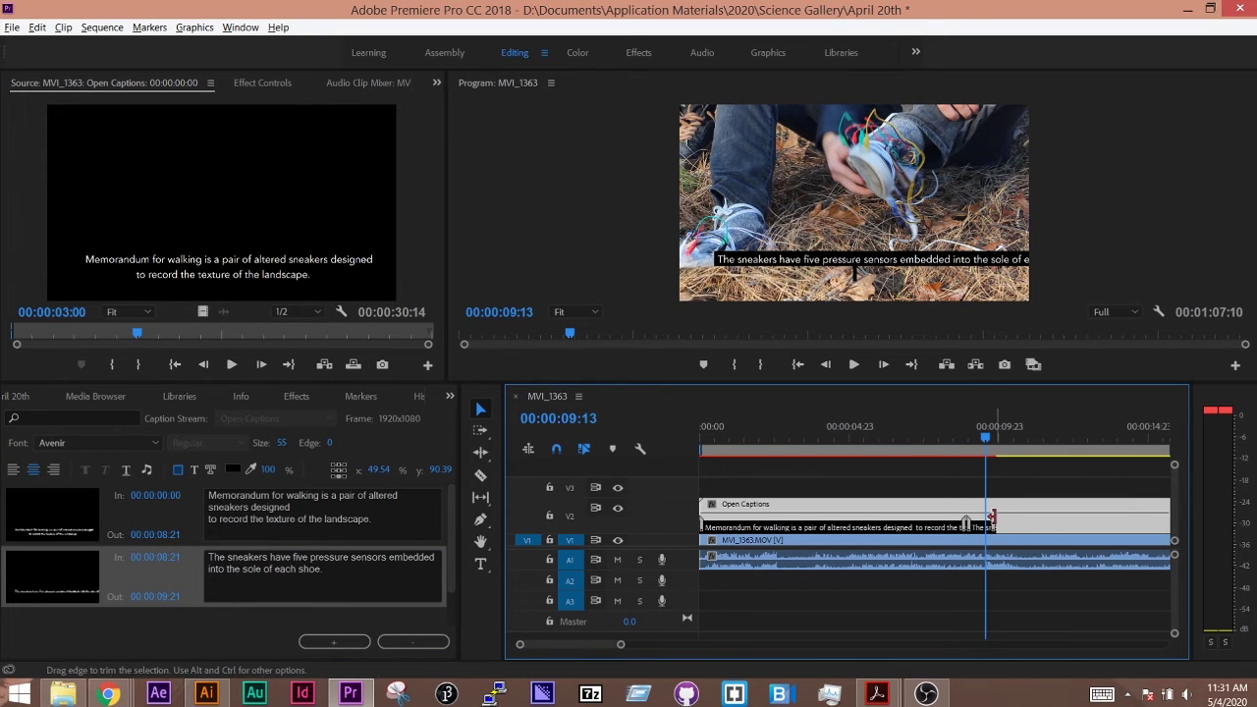
pyautogui.moveTo(989, 518); pyautogui.dragTo(1095, 532)
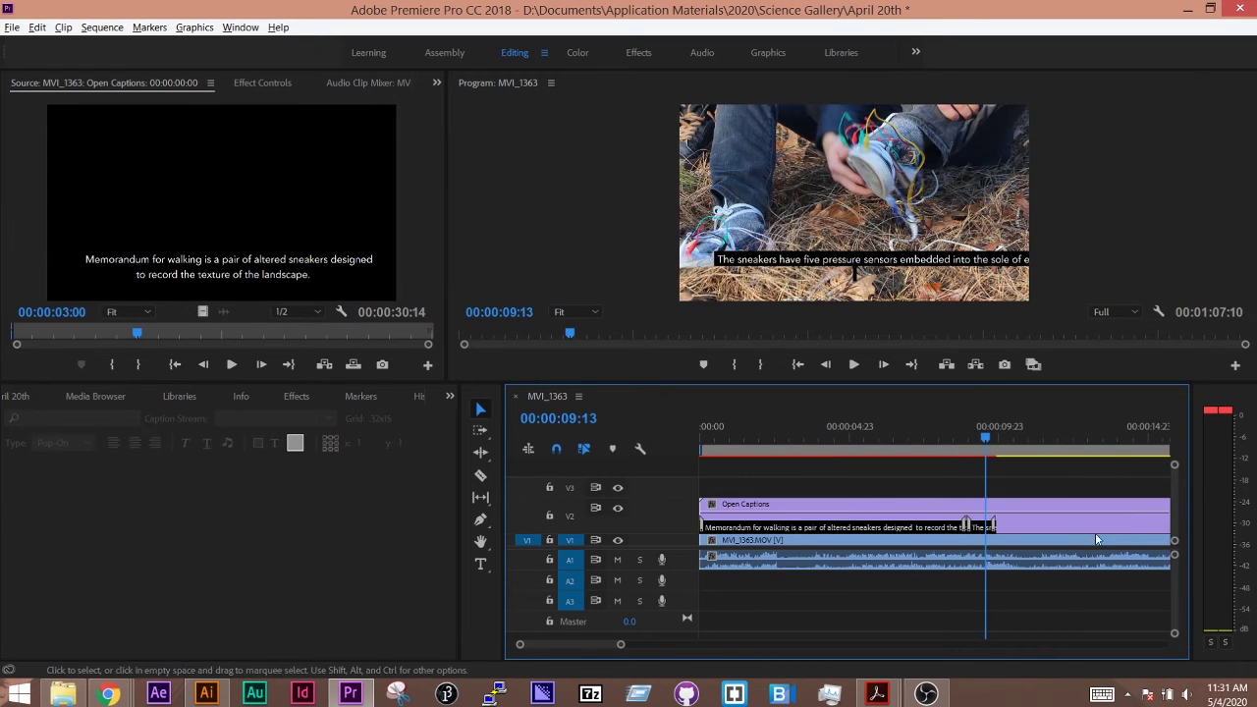
pyautogui.moveTo(994, 526); pyautogui.dragTo(1068, 523)
pyautogui.press('-')
pyautogui.press('-')
pyautogui.press('-')
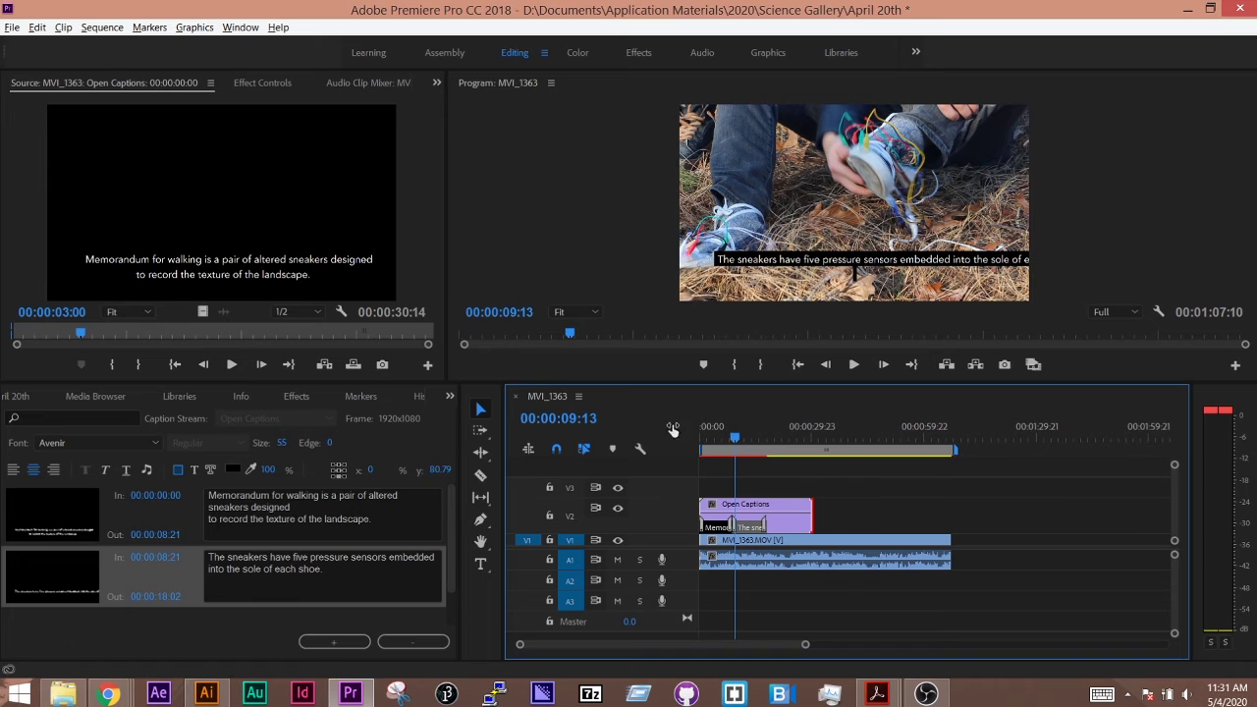
# - Break the second caption into two lines before "embedded" and remove the extra line and trailing space after "shoe."
pyautogui.click(382, 556)
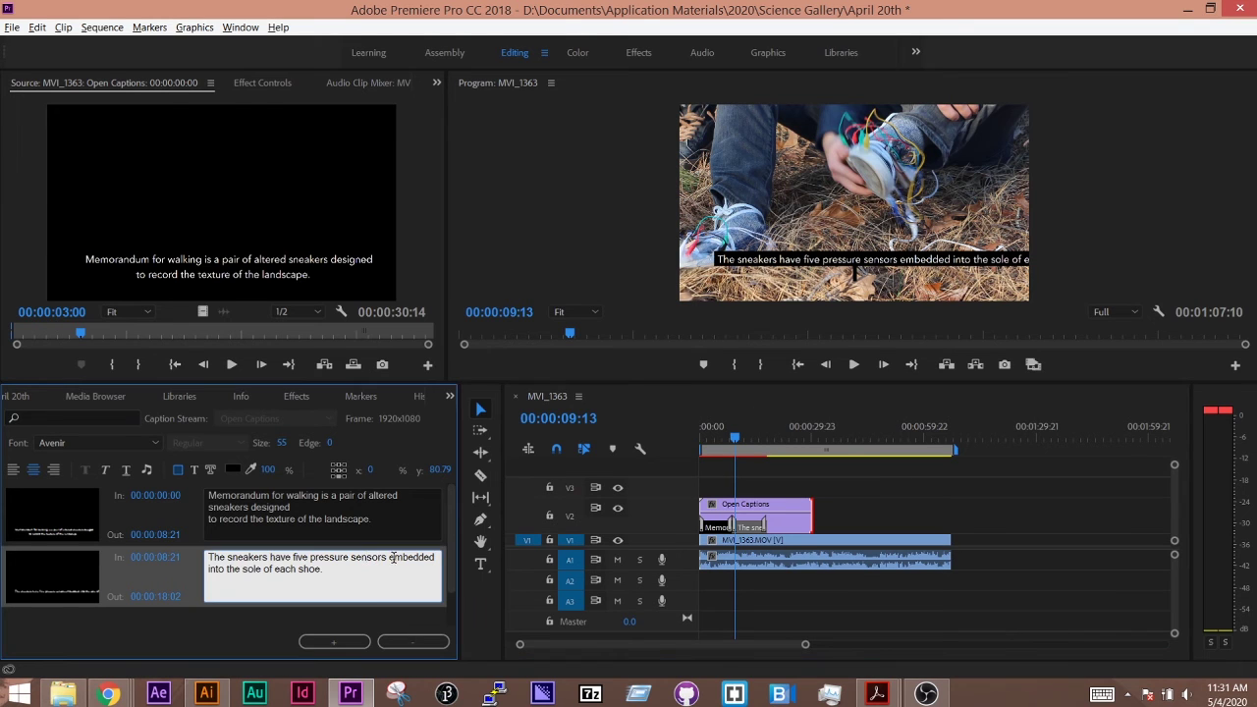
pyautogui.press('Return')
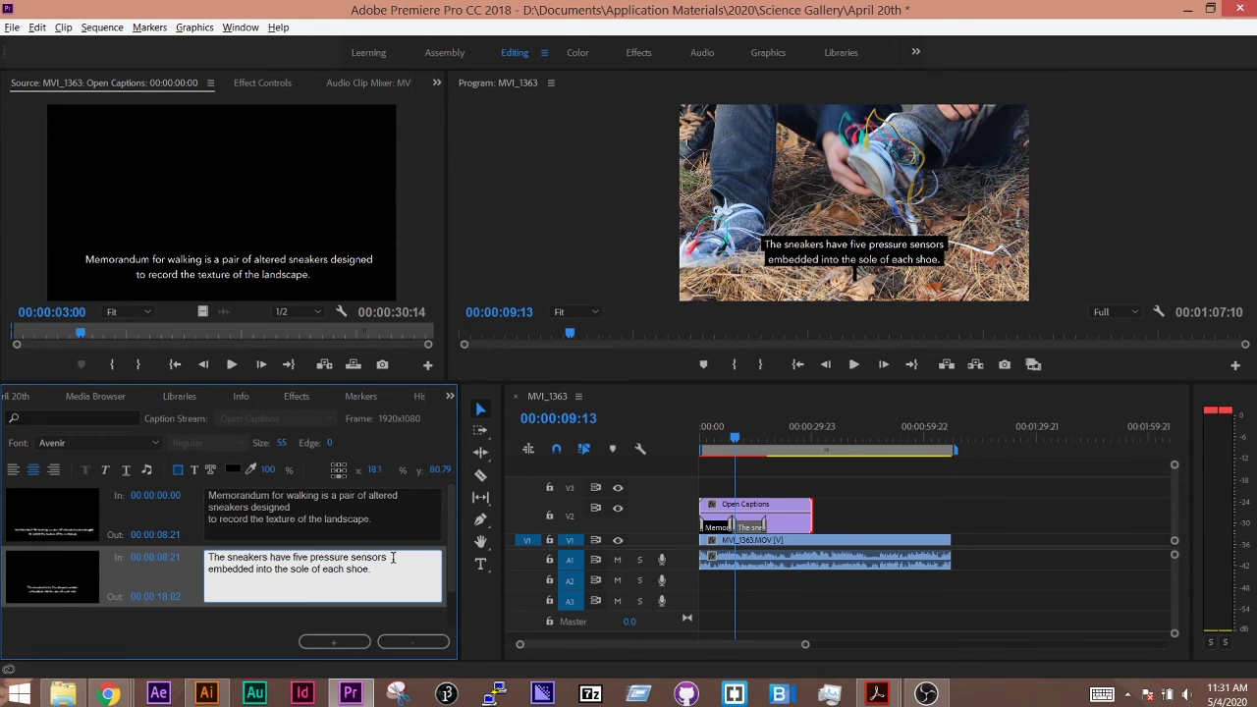
pyautogui.click(413, 576)
pyautogui.press('BackSpace')
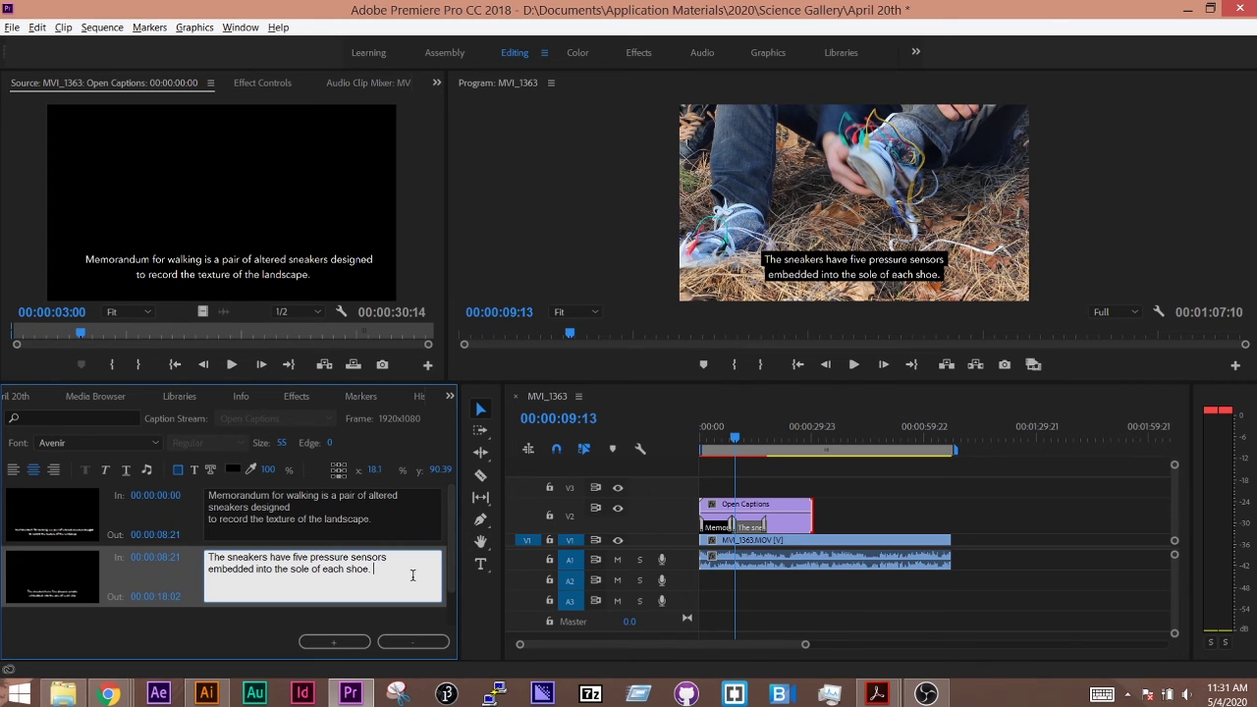
pyautogui.press('BackSpace')
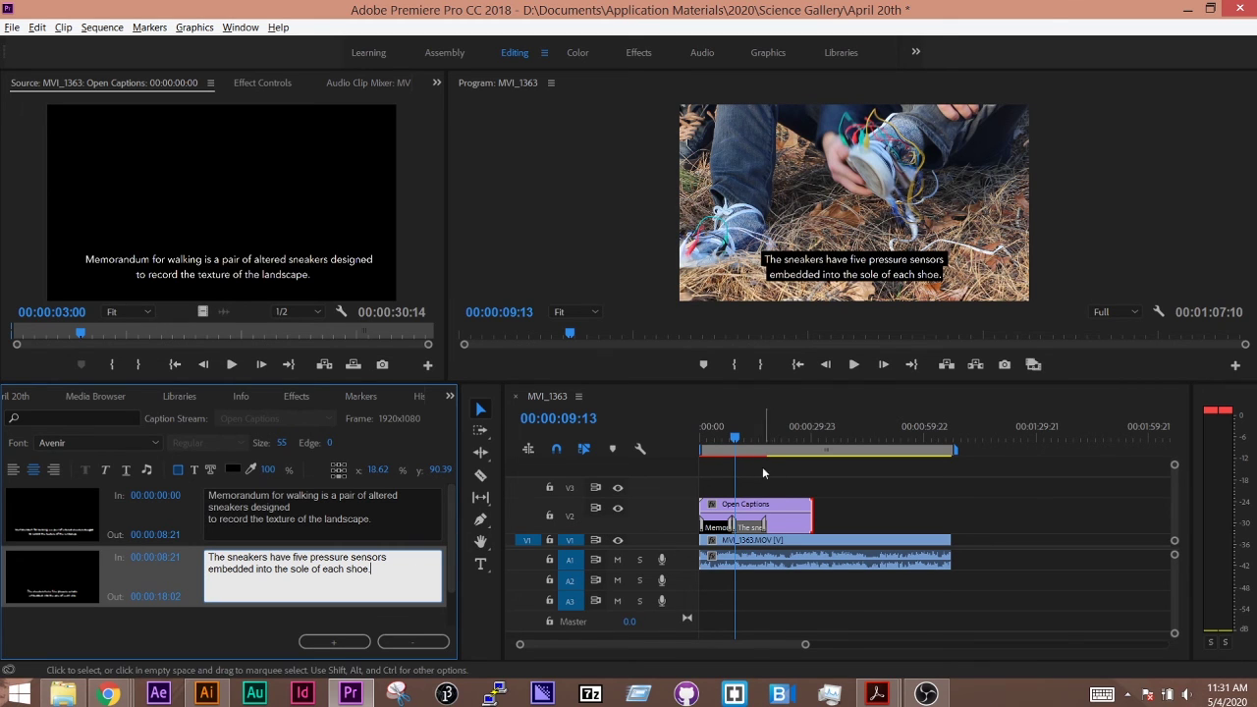
pyautogui.click(701, 433)
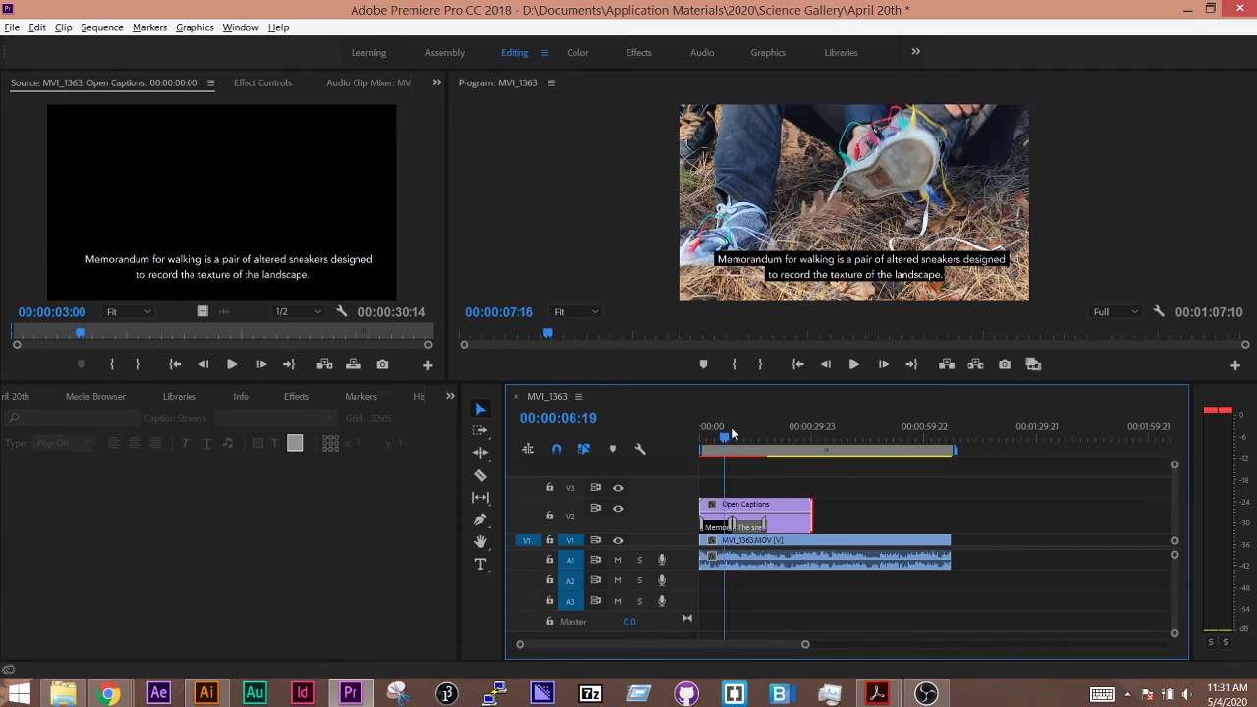